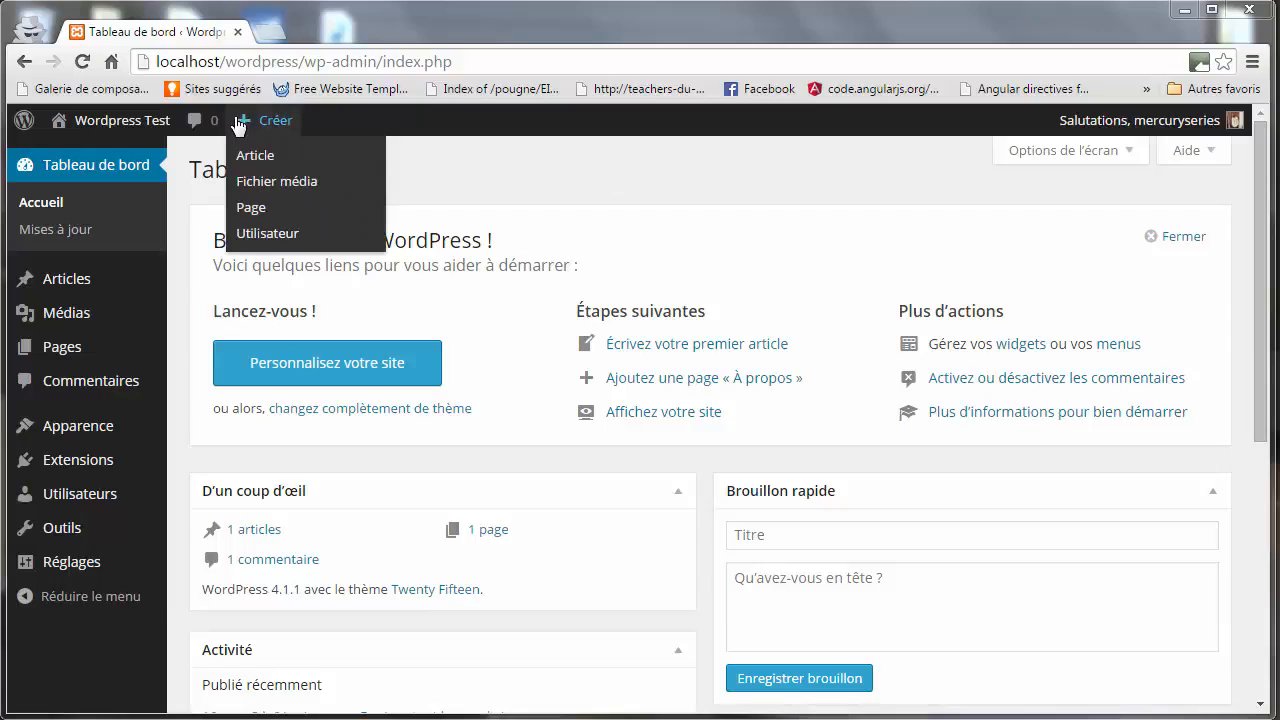
Create a new article with the body text "kdkdk" and save it as a draft
mouse_move(272, 122)
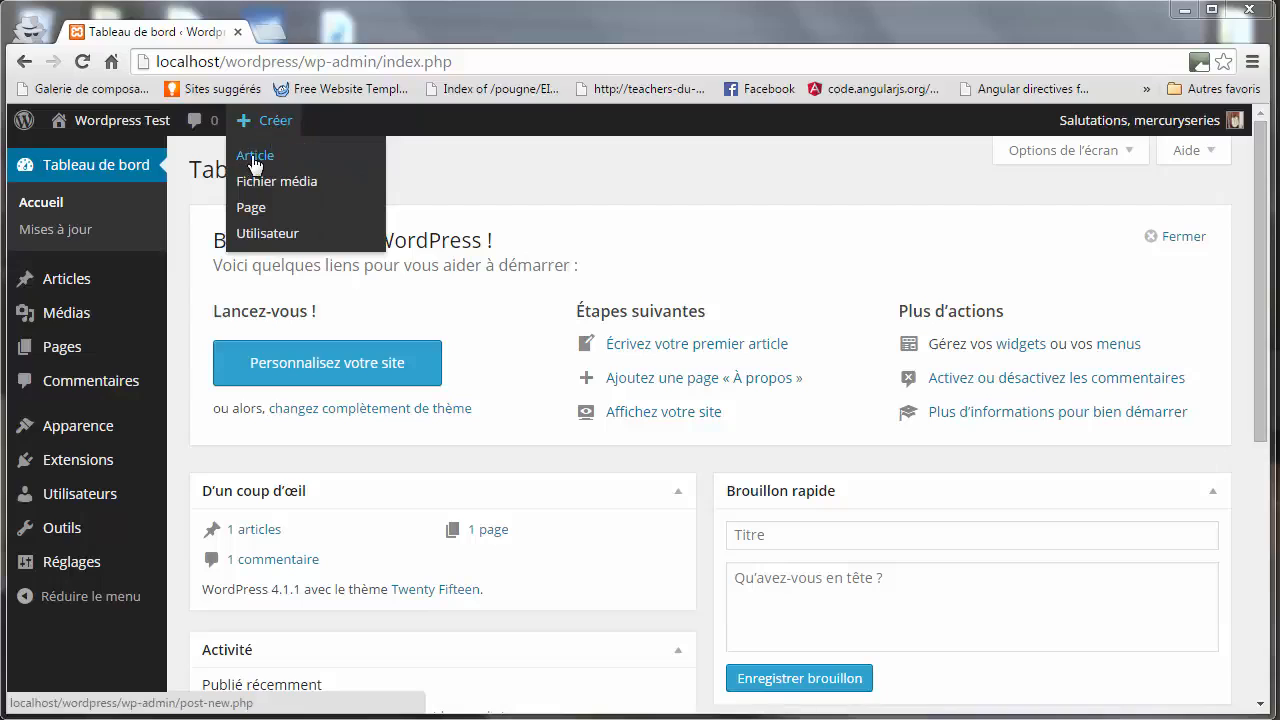
mouse_move(93, 283)
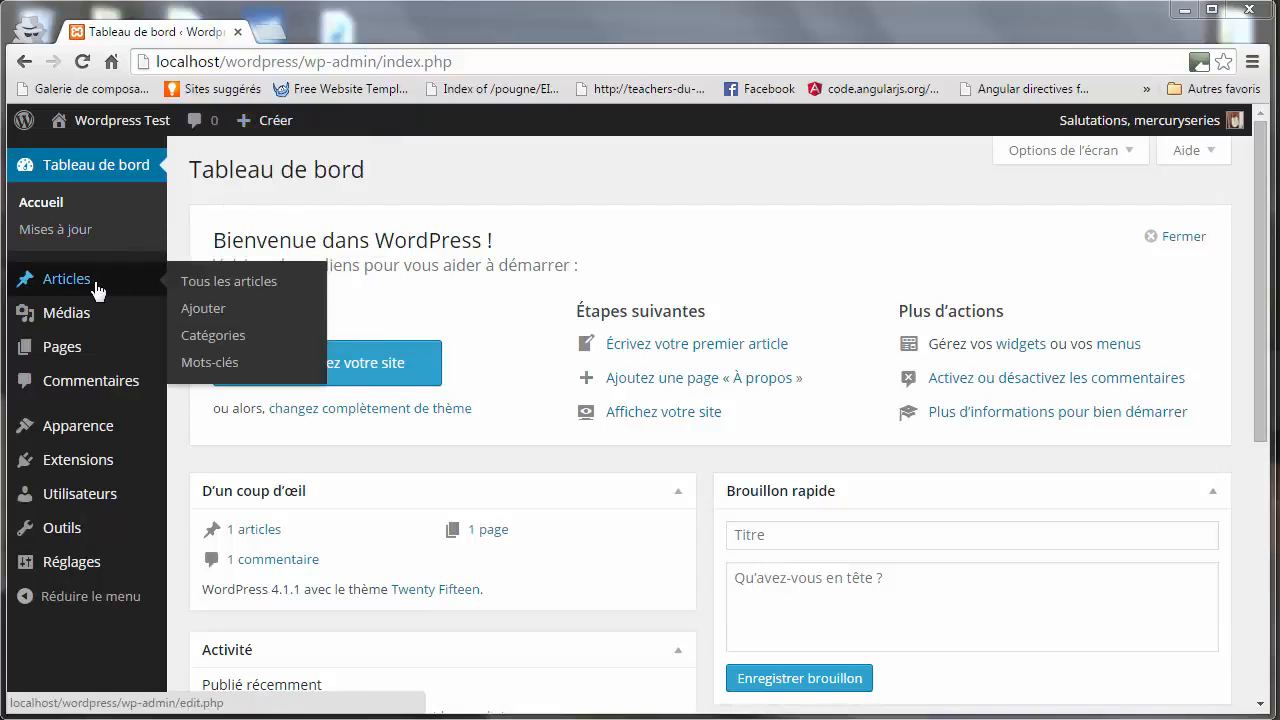
click(198, 310)
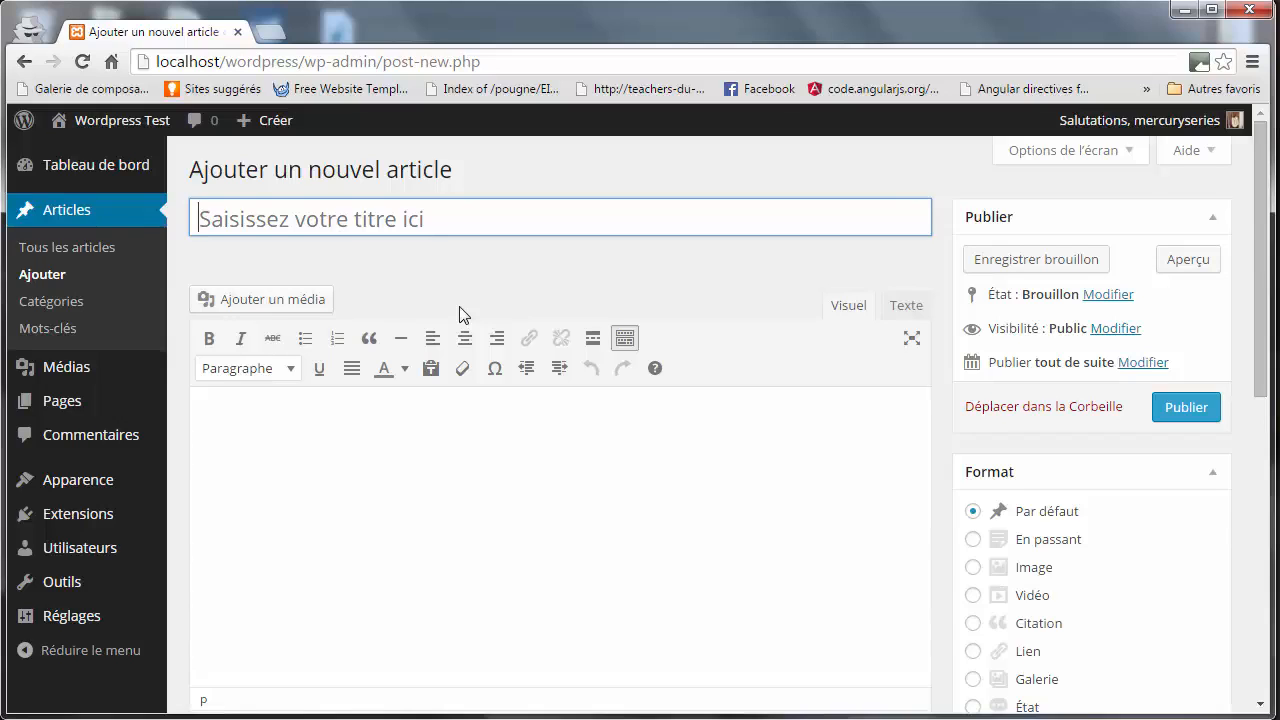
click(357, 450)
text(kdkdk)
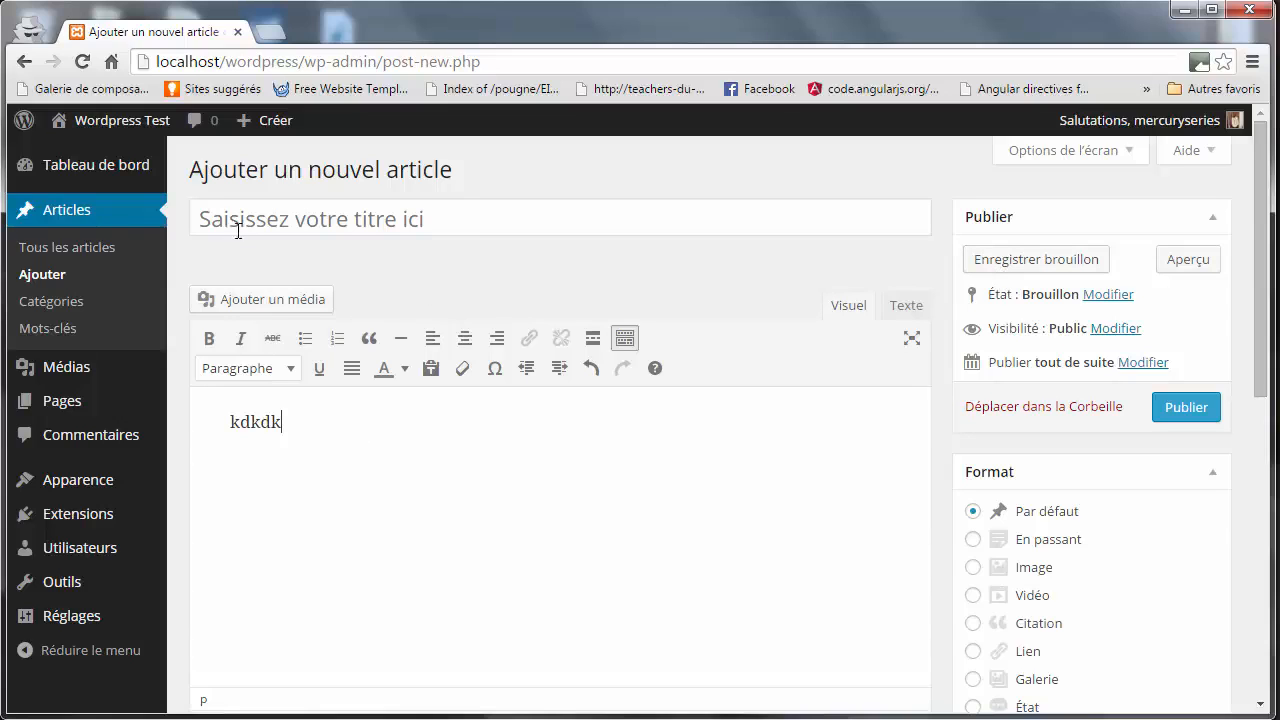
click(1000, 264)
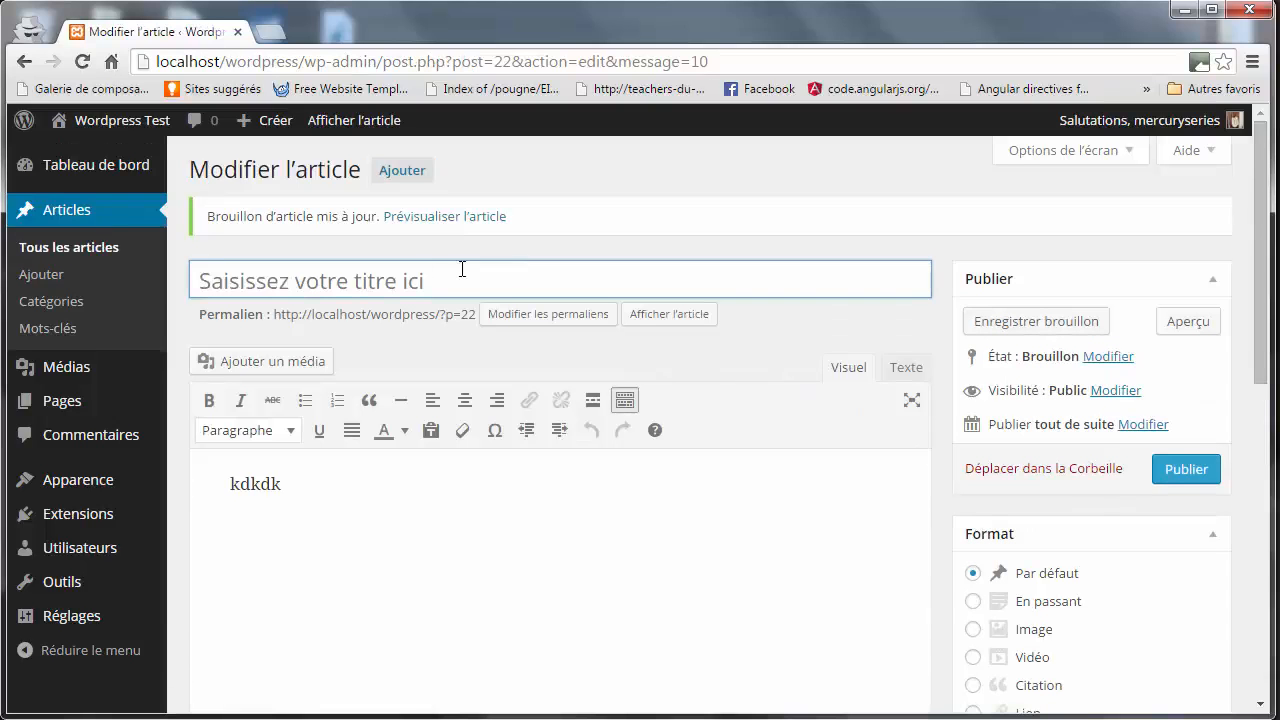
Open the untitled draft for editing from the list of all articles and title it "Dans mon univers"
click(49, 258)
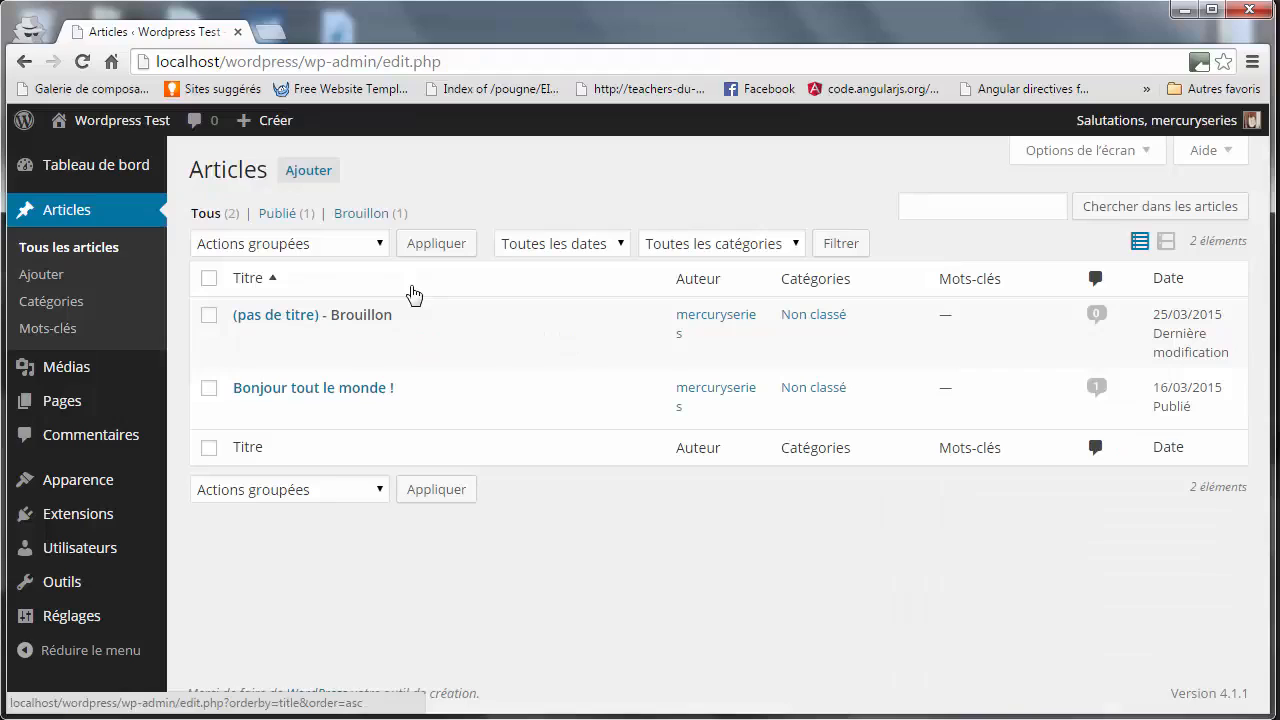
mouse_move(406, 386)
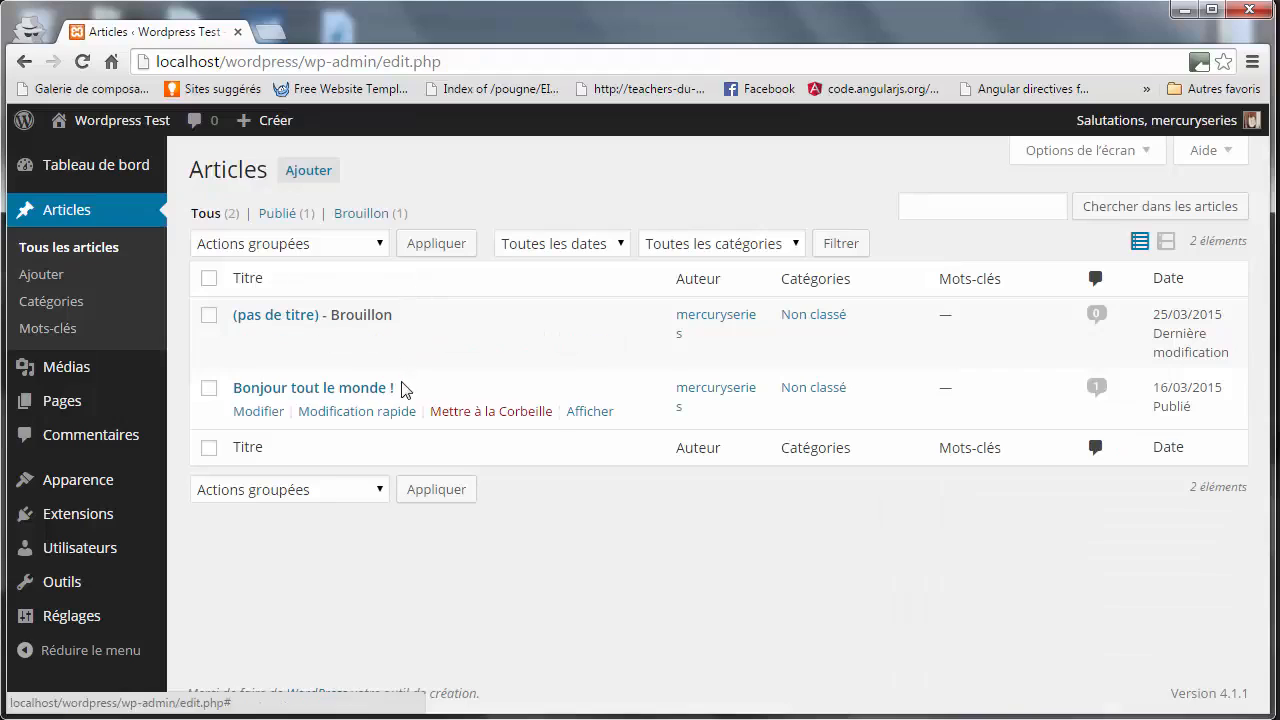
mouse_move(220, 306)
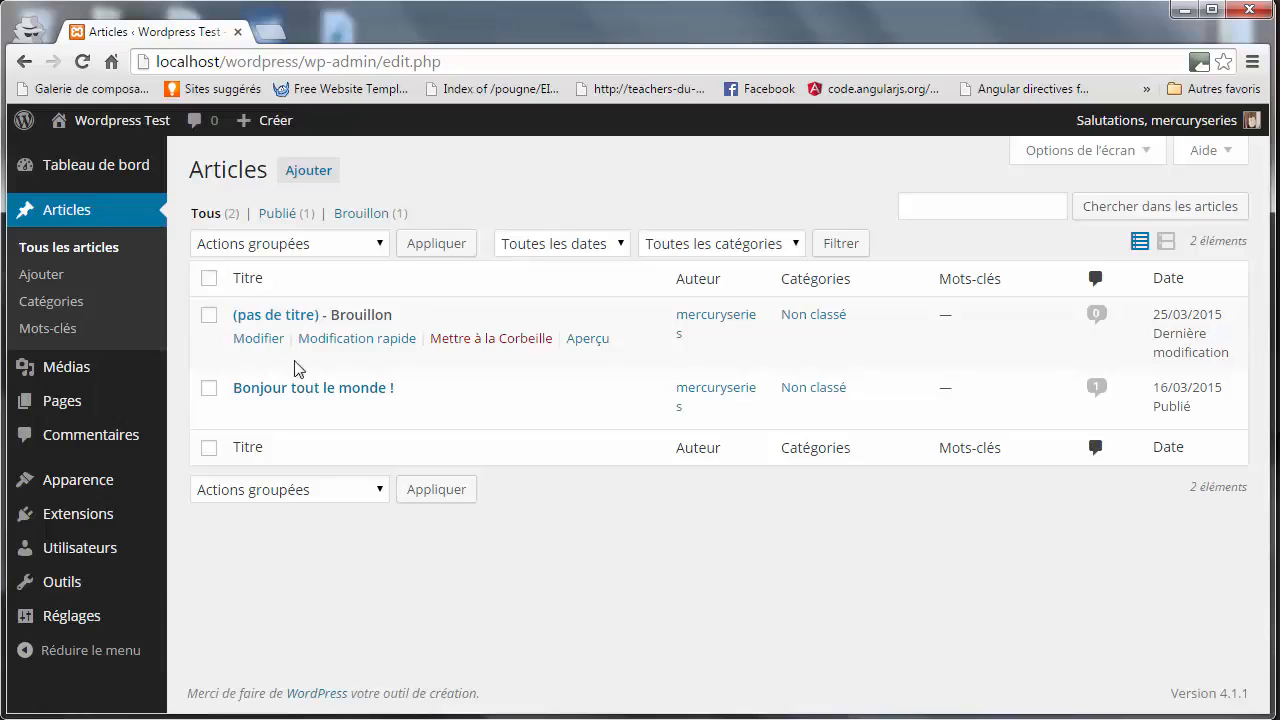
mouse_move(296, 410)
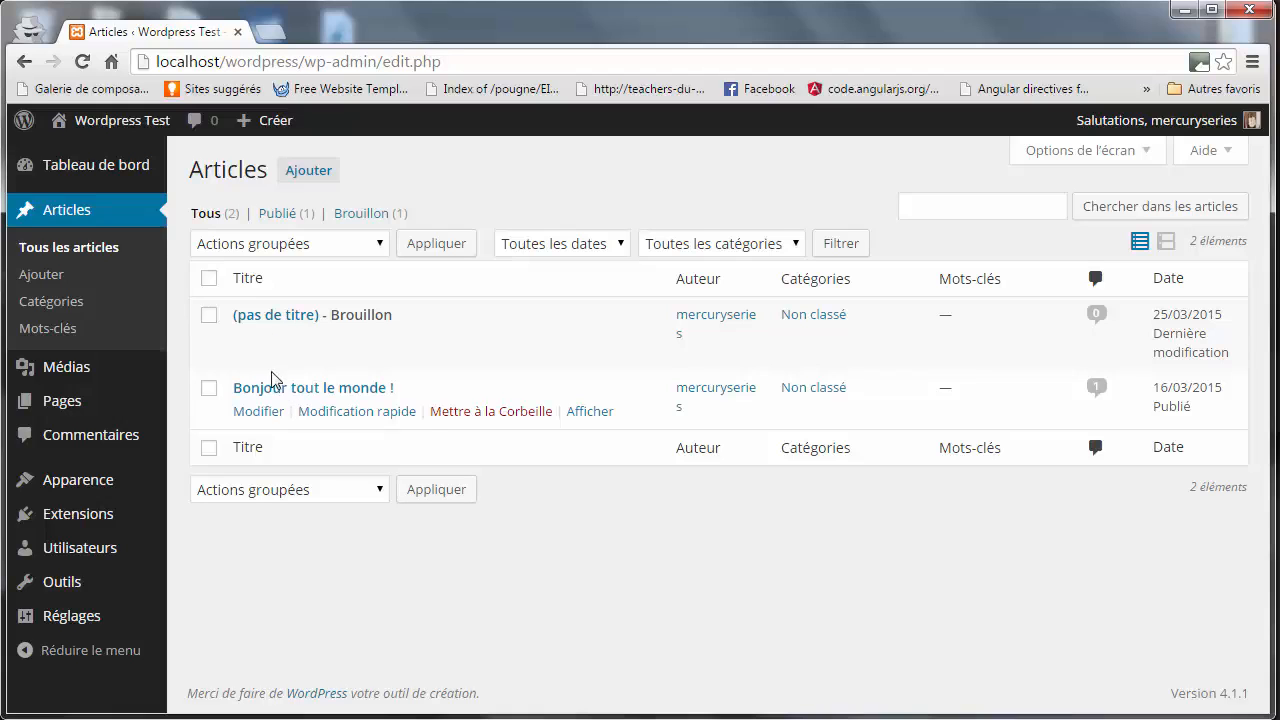
click(254, 340)
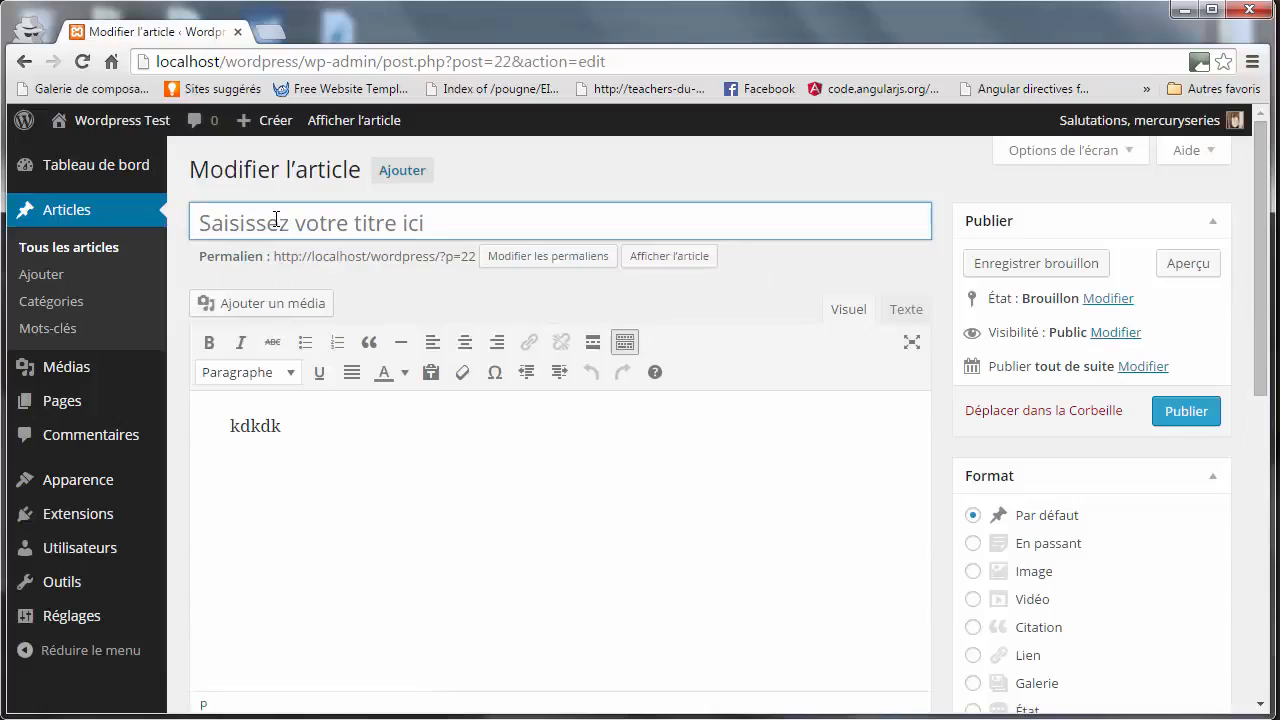
click(274, 218)
text(Dans mon univers)
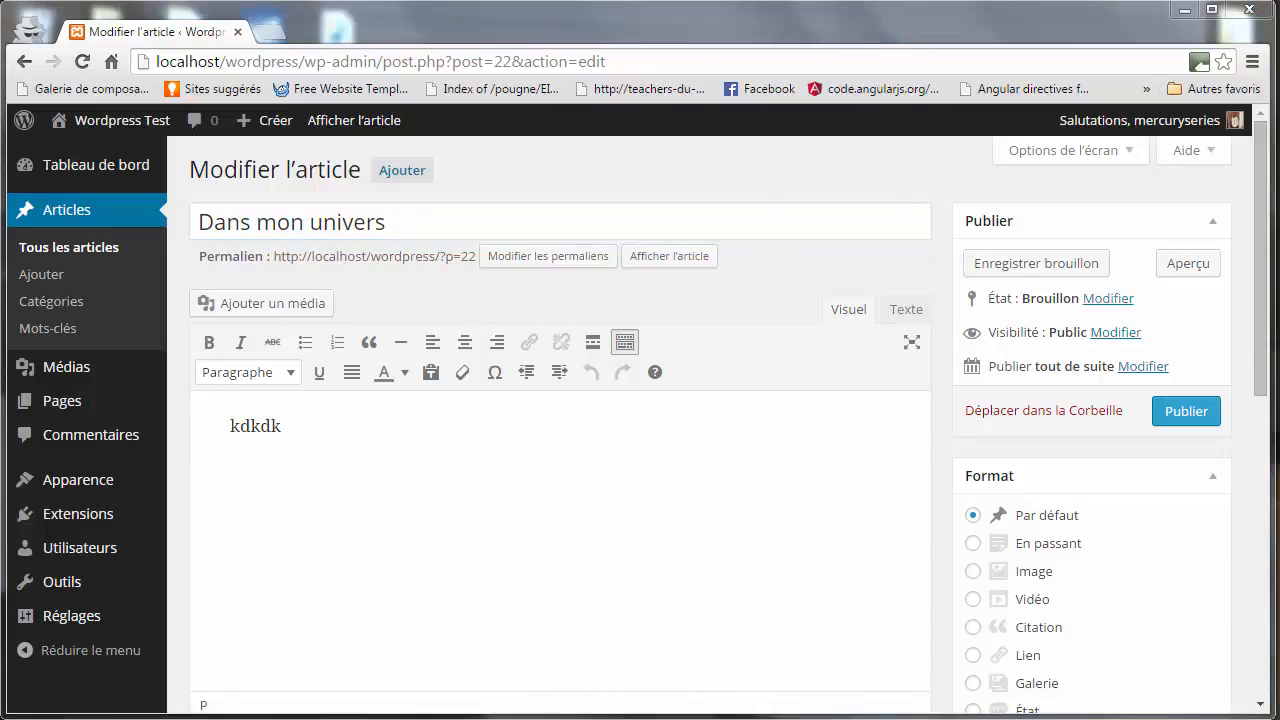
Switch to Microsoft Word and copy the chapter text from the heading "Je me présente" to the end
key(alt+Tab)
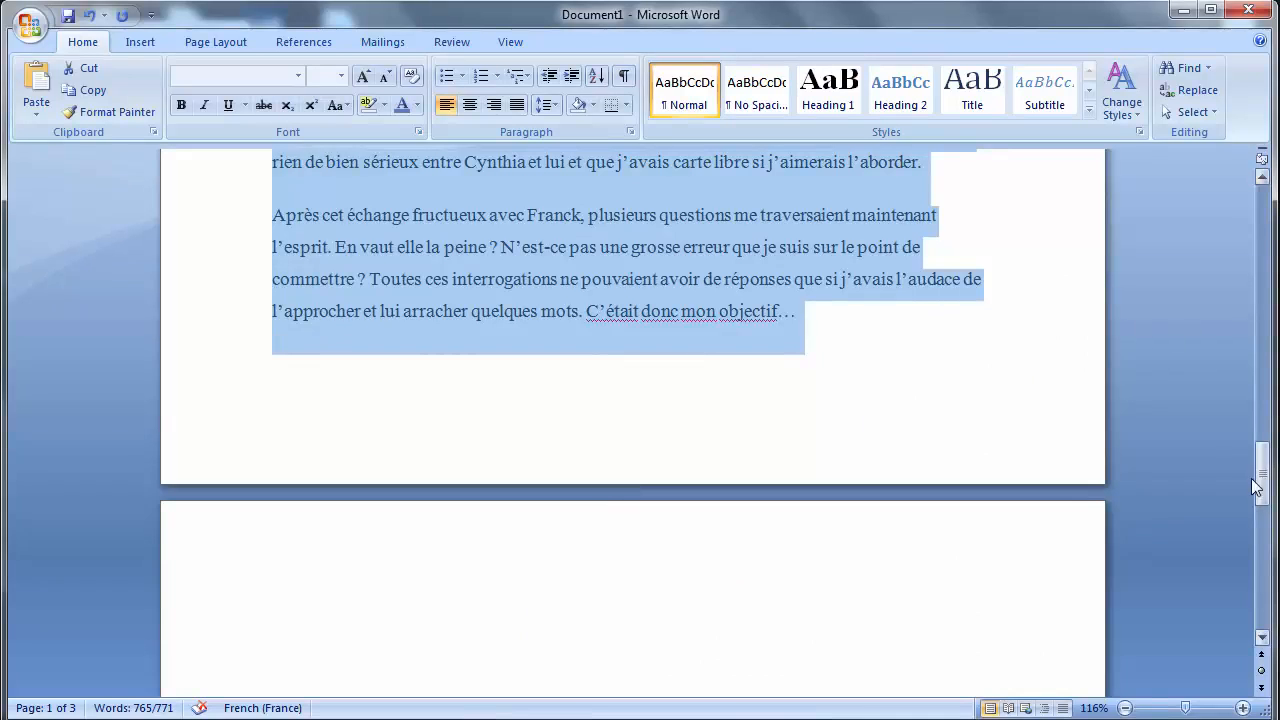
drag(1262, 472, 1270, 232)
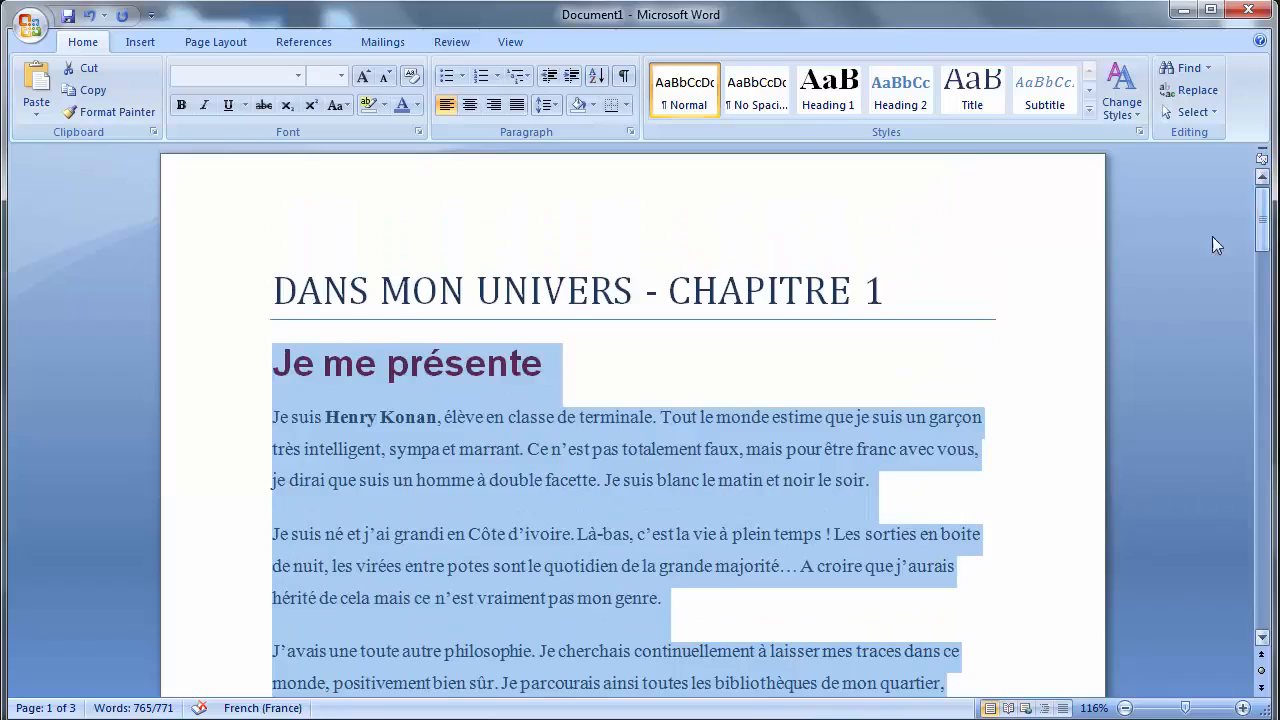
click(458, 365)
drag(265, 349, 874, 551)
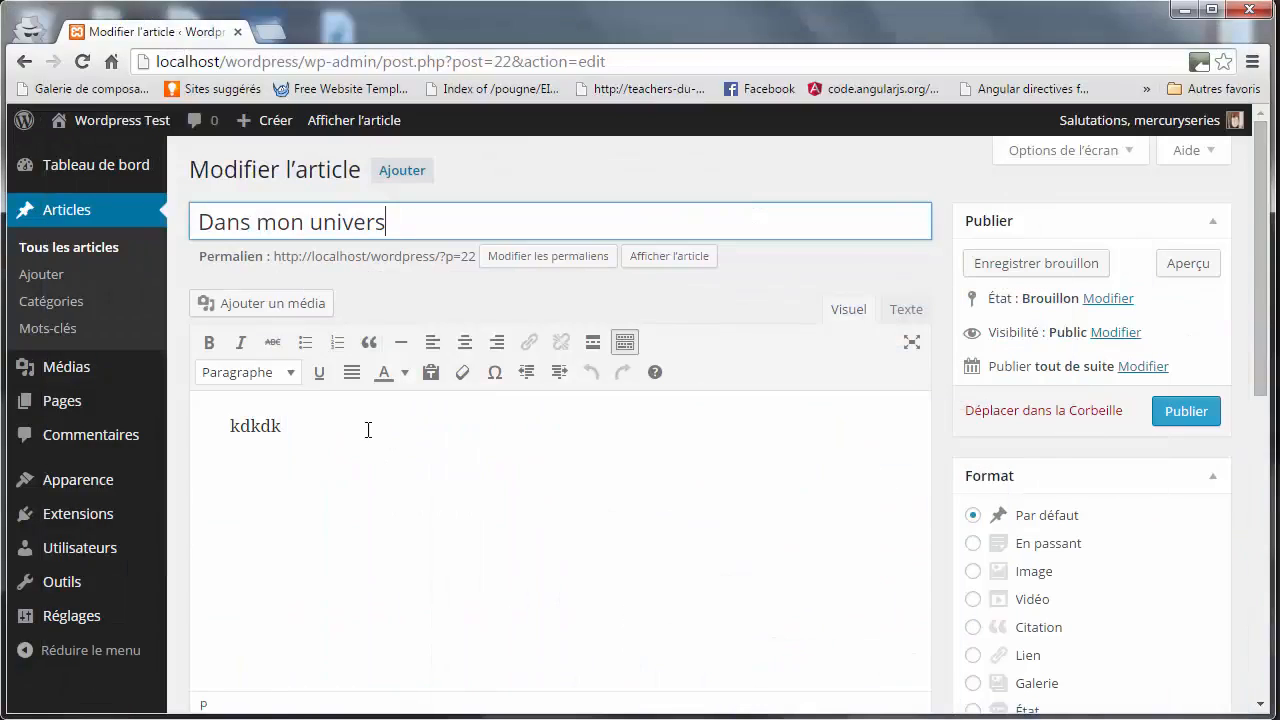
Back in the WordPress article, replace the placeholder body text with the copied chapter text
drag(351, 429, 228, 427)
key(BackSpace)
mouse_move(140, 404)
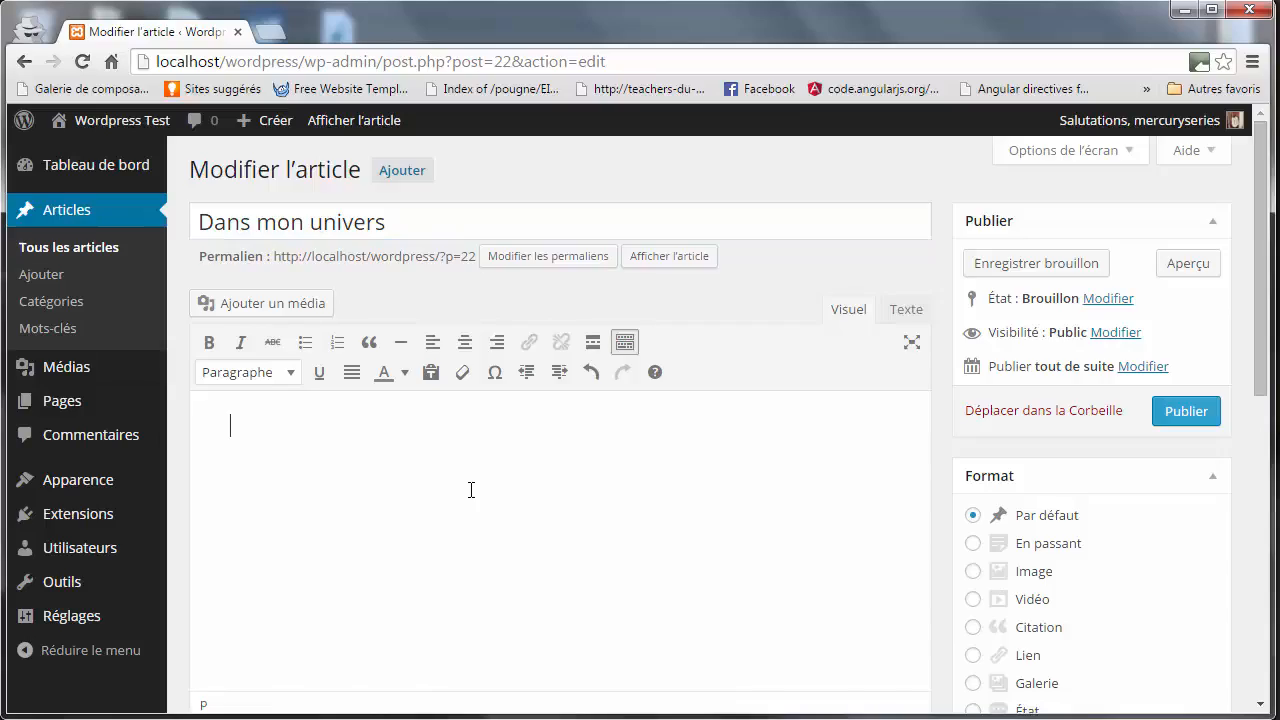
key(ctrl+v)
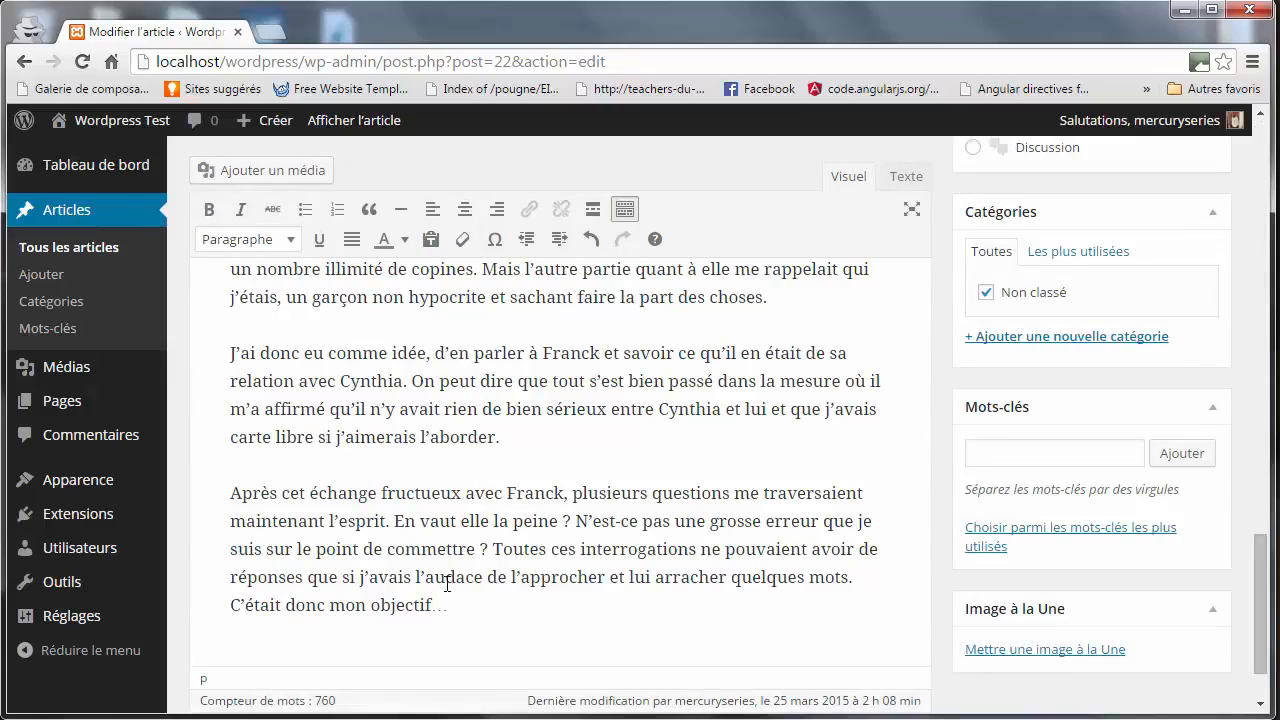
key(ctrl+Home)
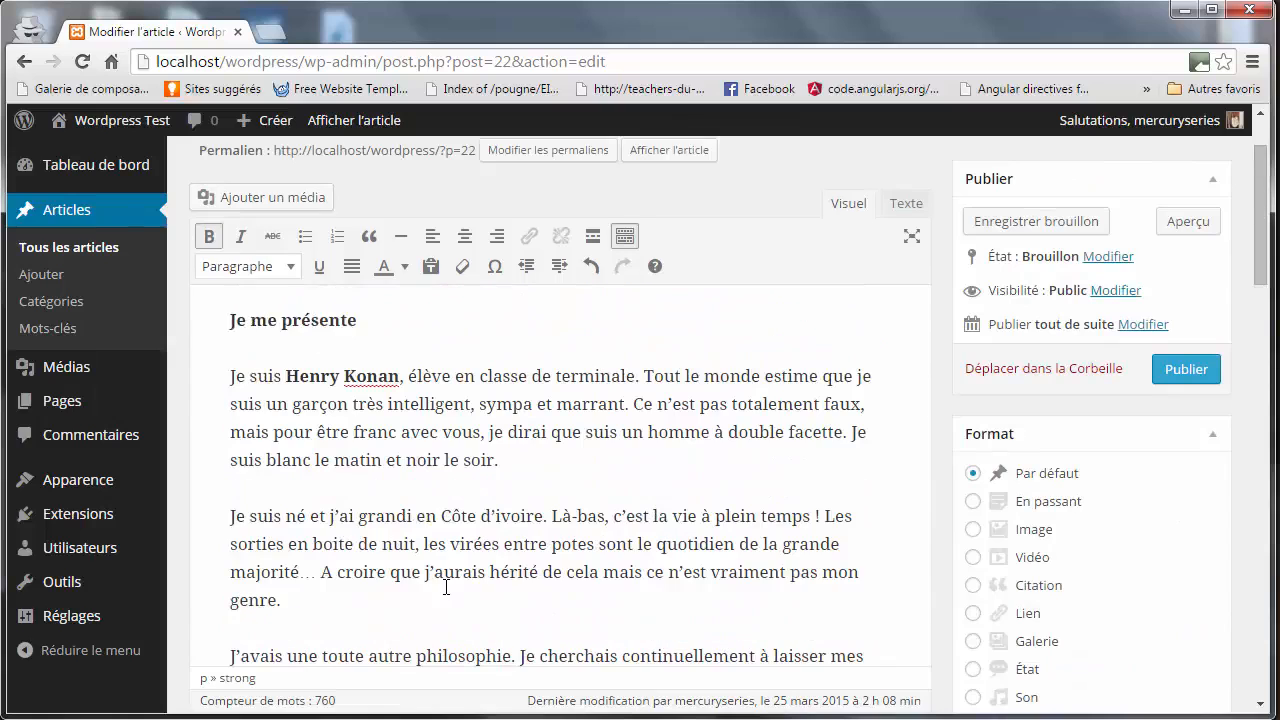
Compare the bold character name in the pasted article with its formatting in the Word document
drag(283, 376, 399, 378)
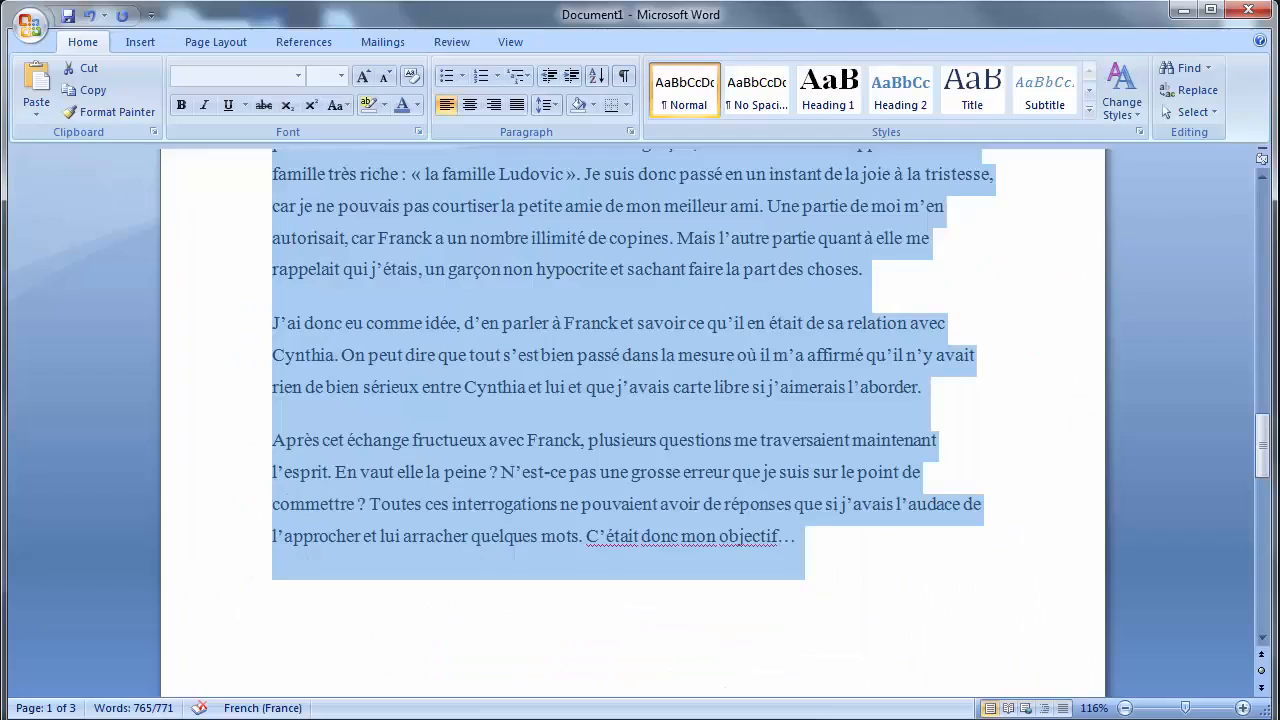
click(568, 330)
drag(1262, 447, 1262, 200)
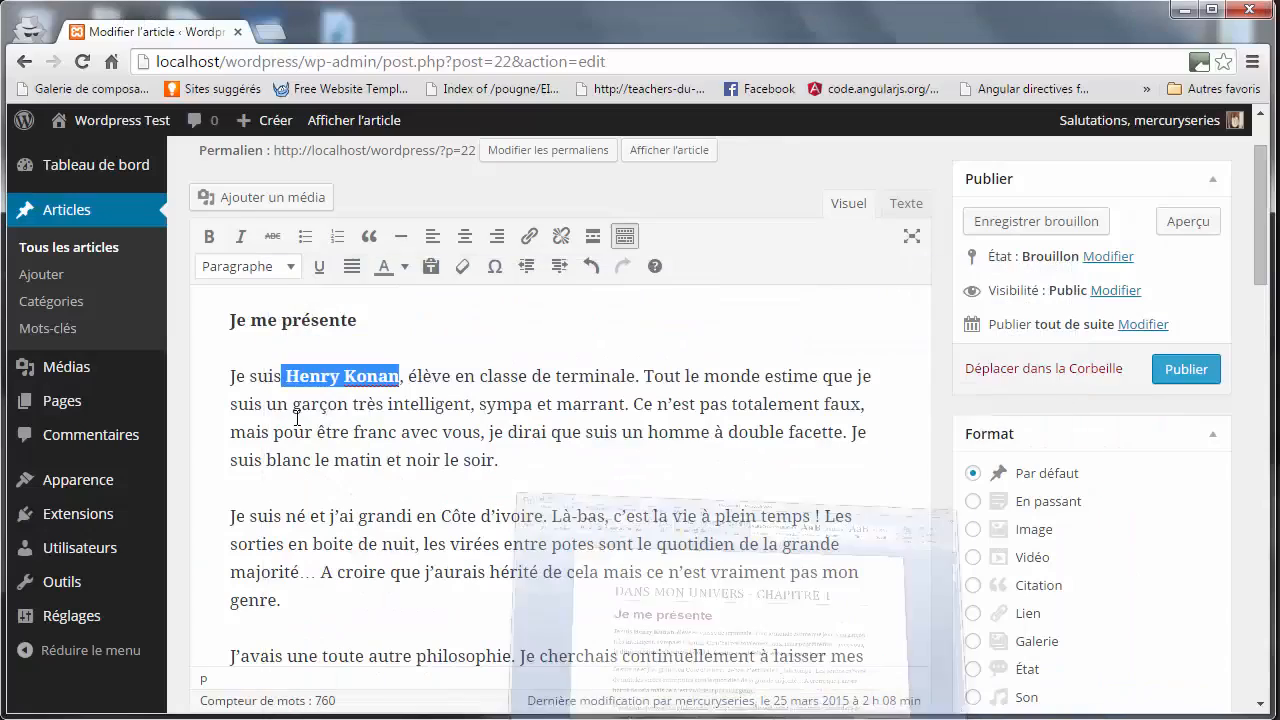
click(283, 377)
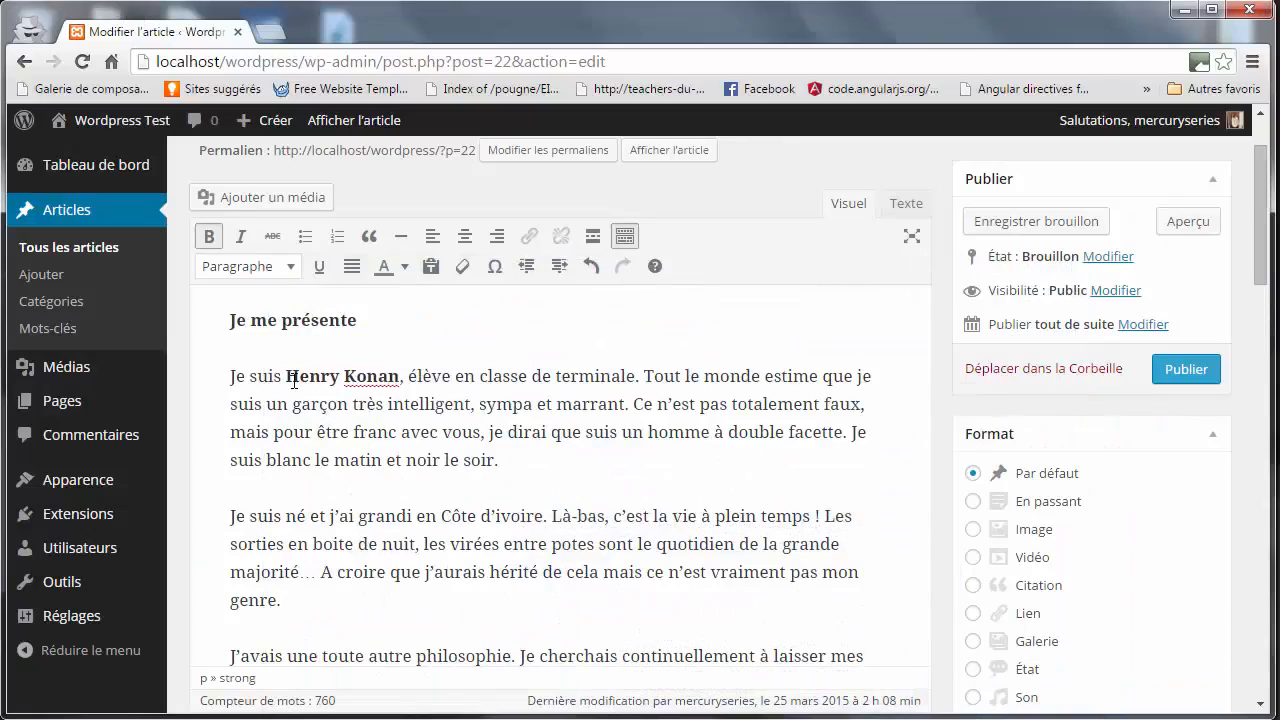
drag(283, 377, 400, 380)
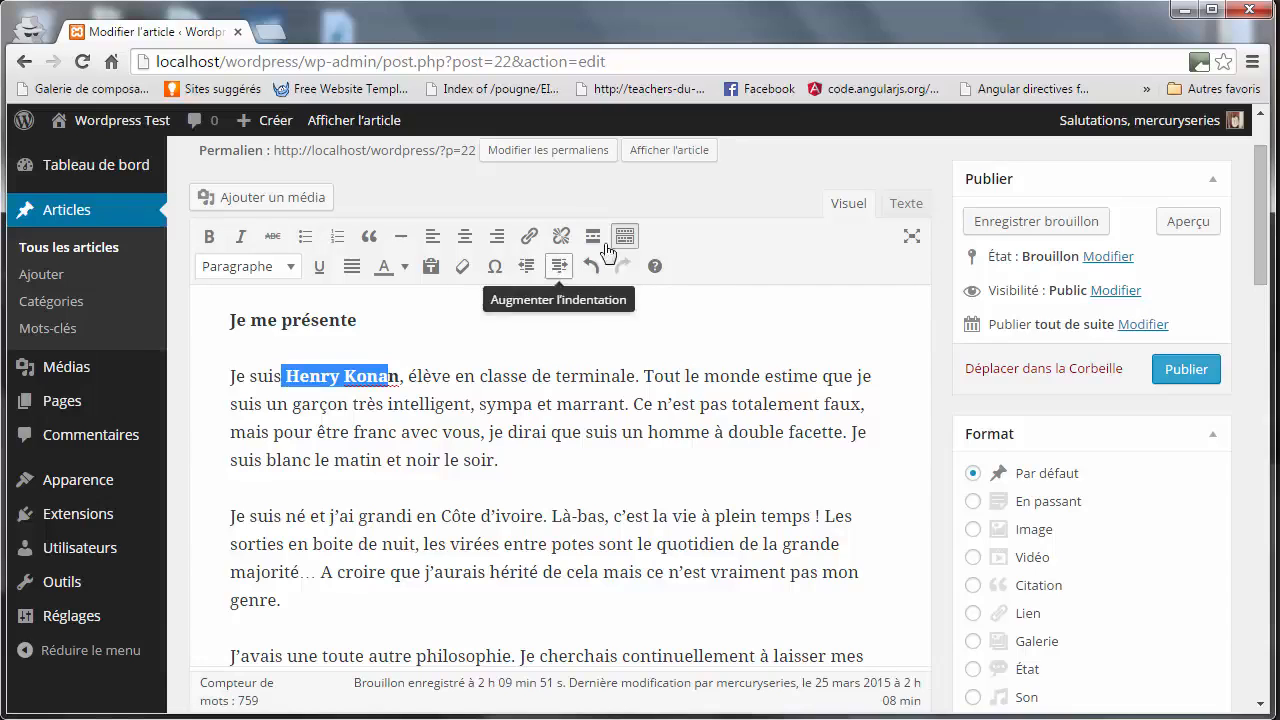
Enable the paste-as-text mode in the article editor and acknowledge its notice
click(625, 237)
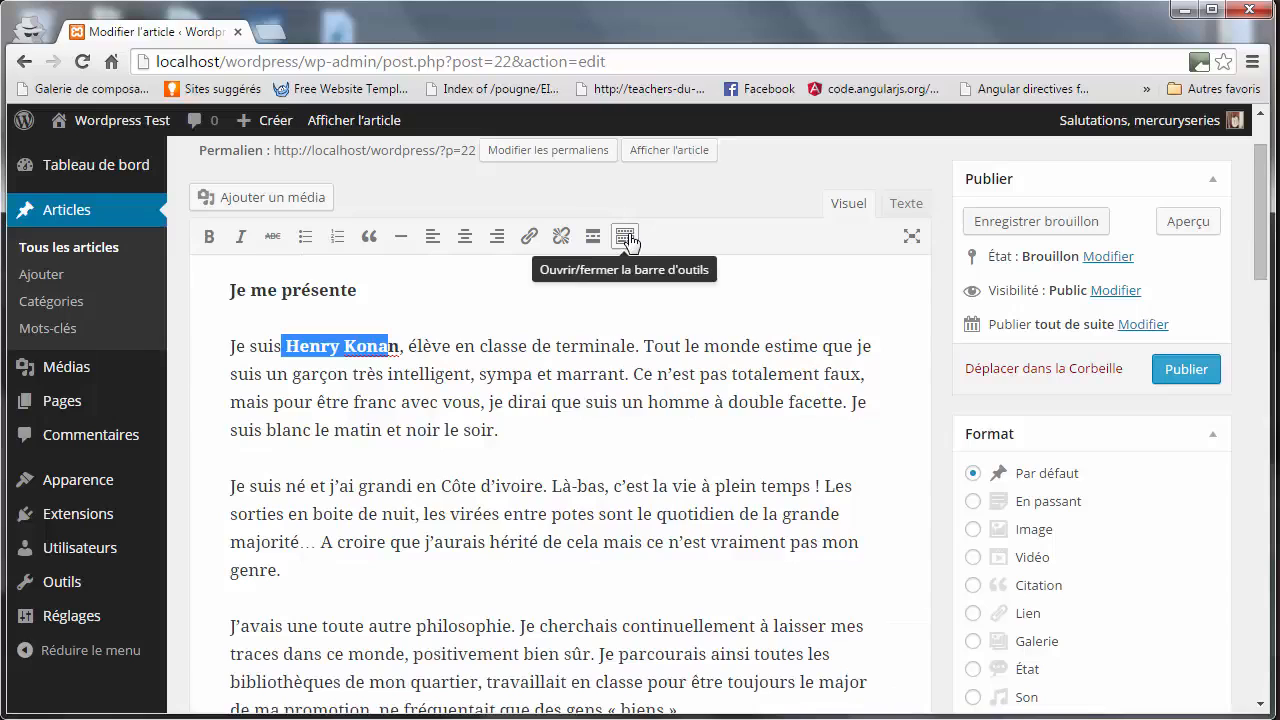
click(625, 237)
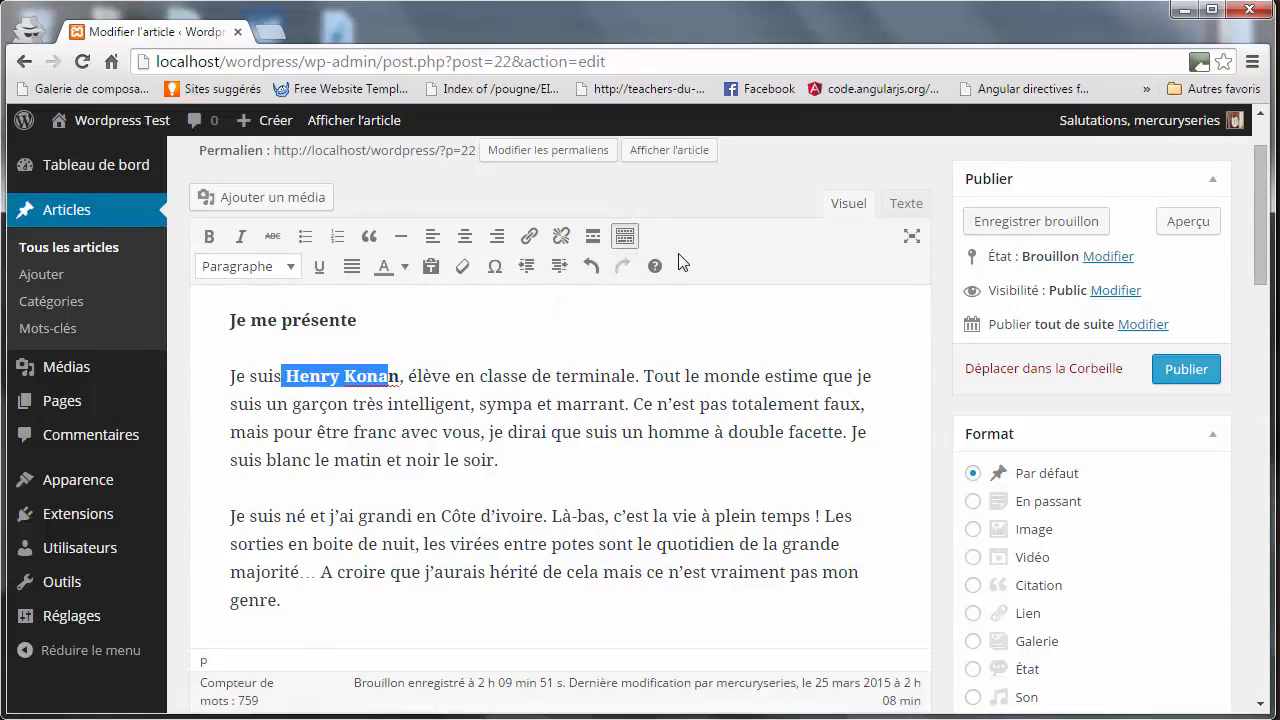
click(431, 270)
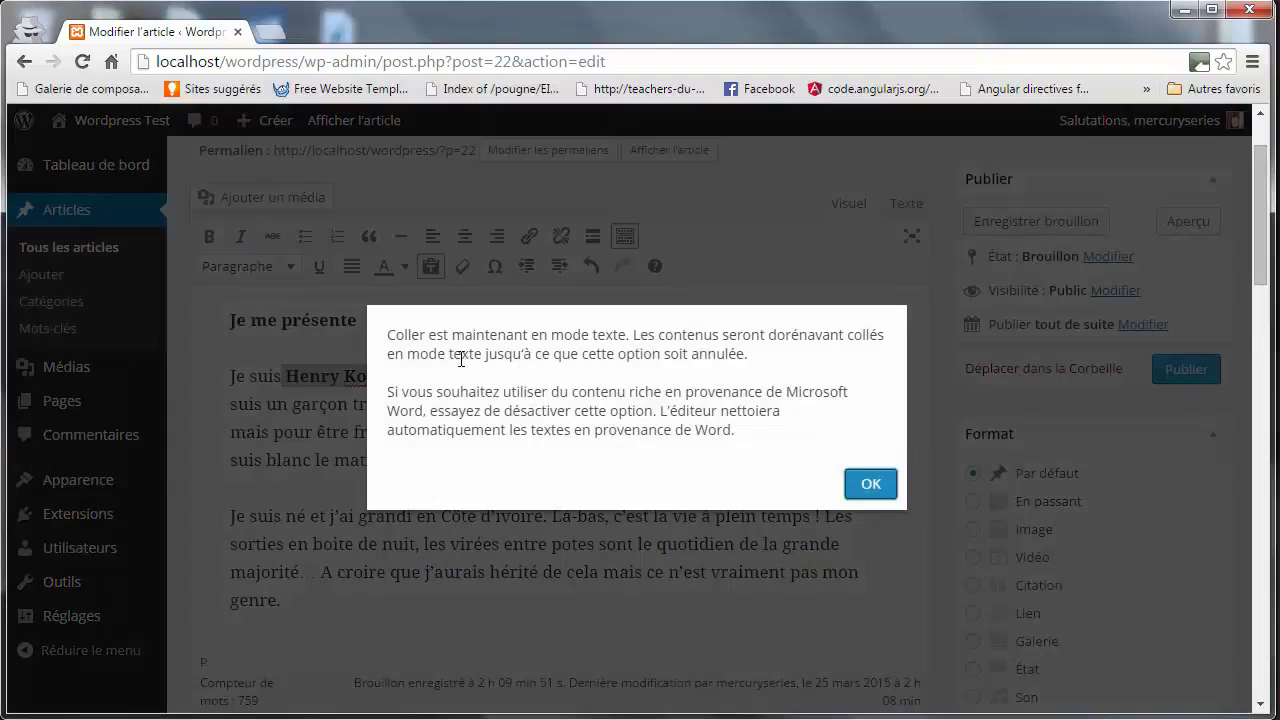
click(870, 486)
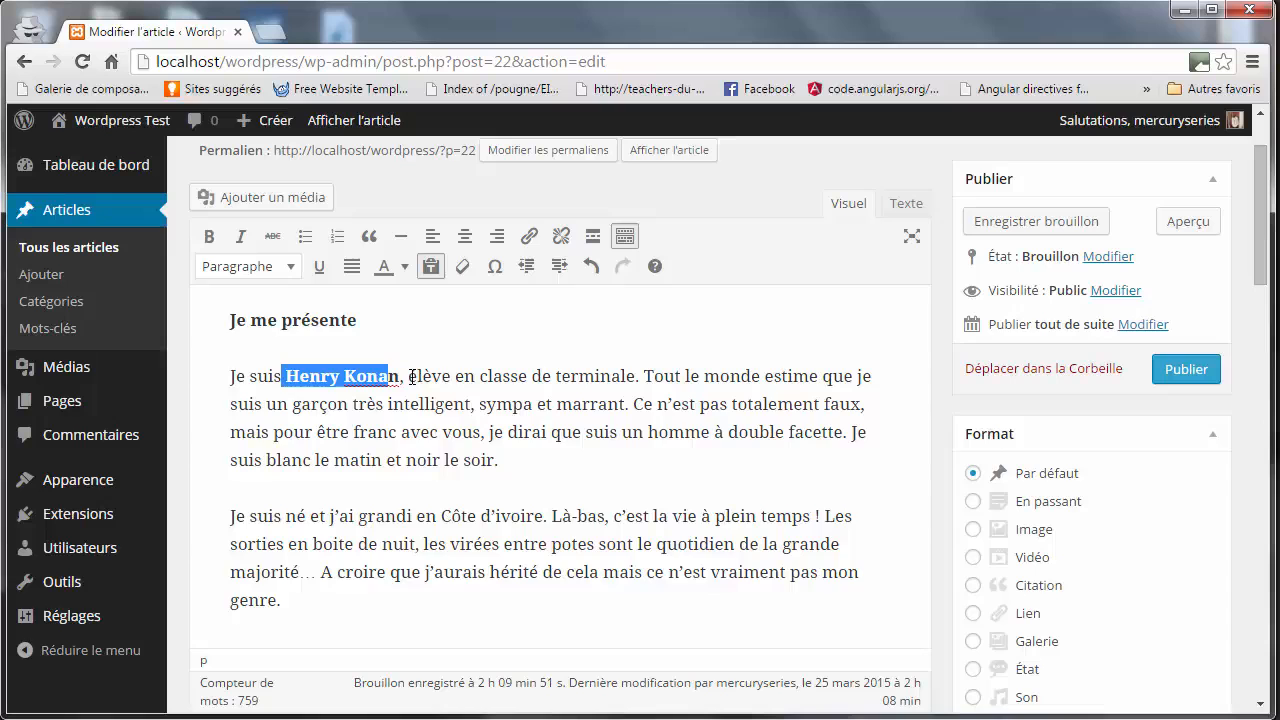
Clear the article body and paste the chapter text, copied again from "Je me présente" onward in Word, as plain text
key(ctrl+a)
key(BackSpace)
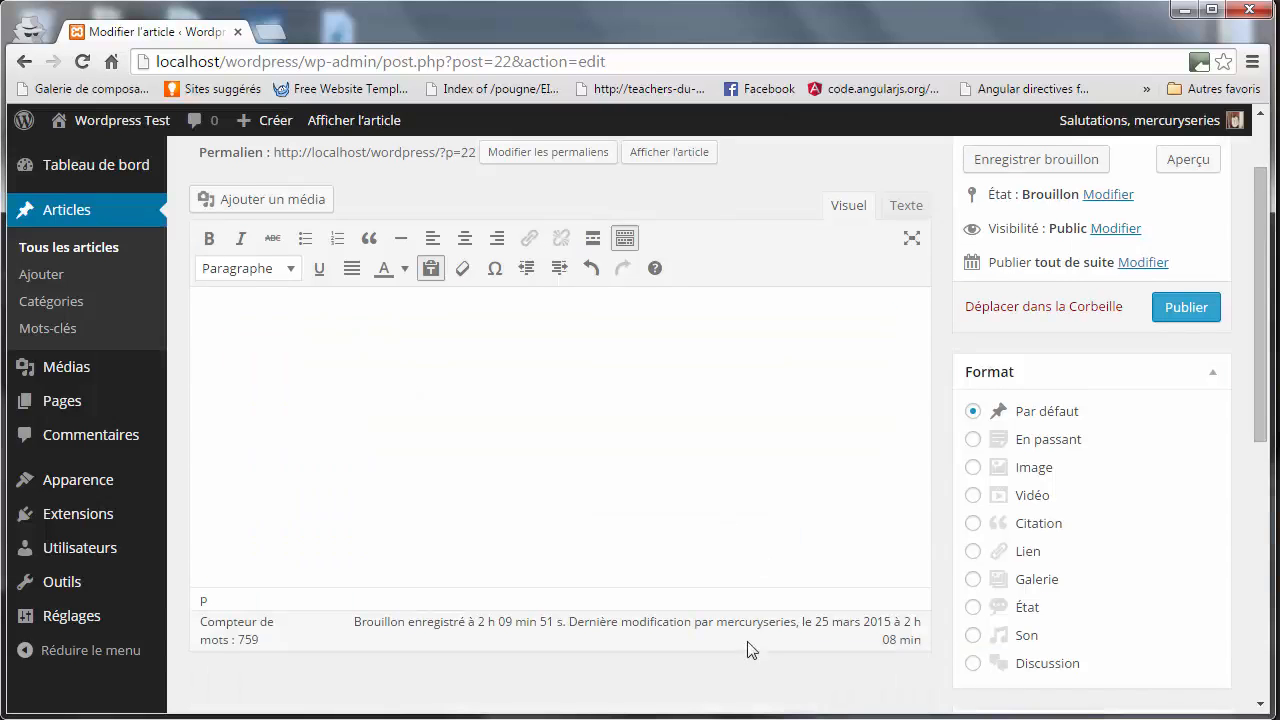
click(762, 718)
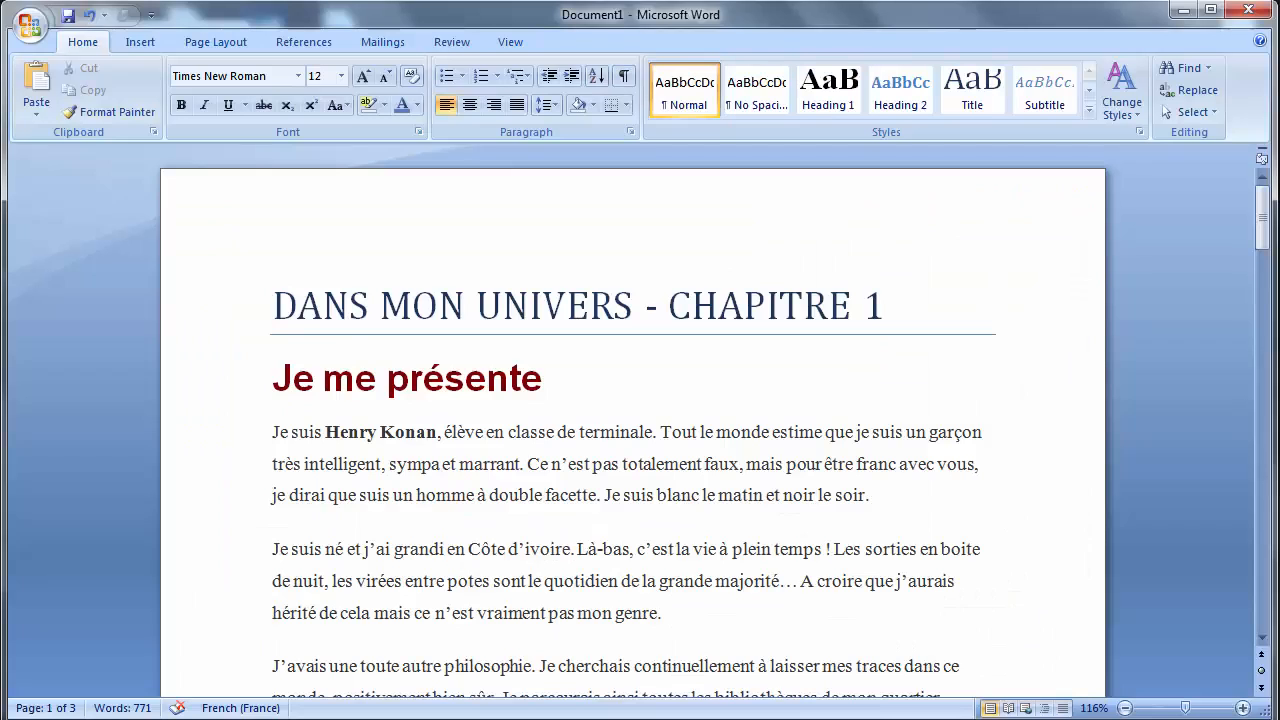
drag(274, 374, 843, 516)
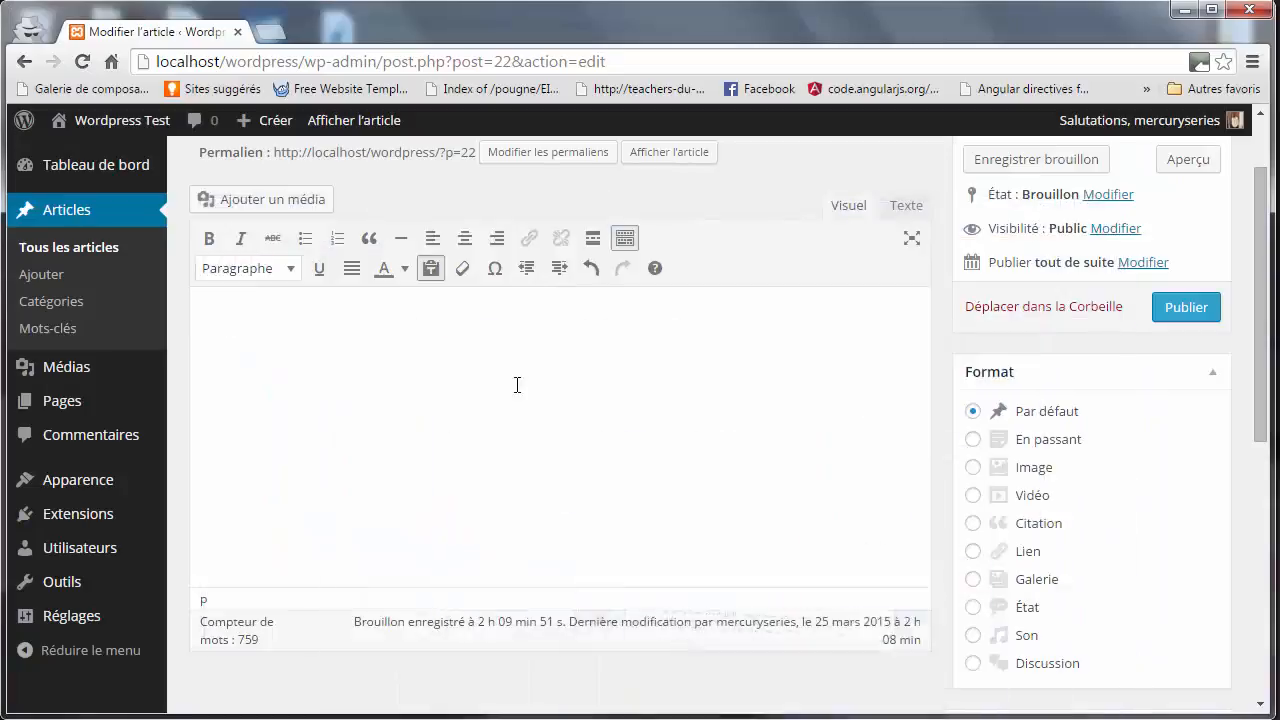
key(ctrl+v)
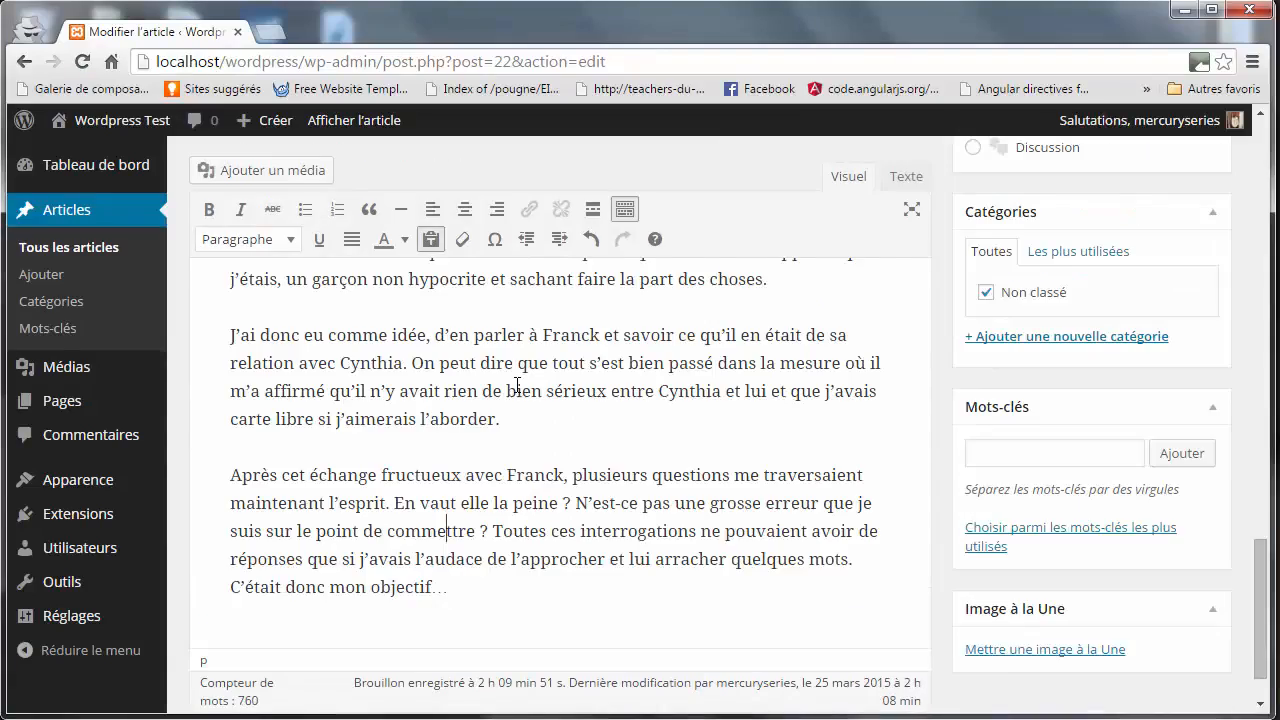
scroll(517, 385, up, 20)
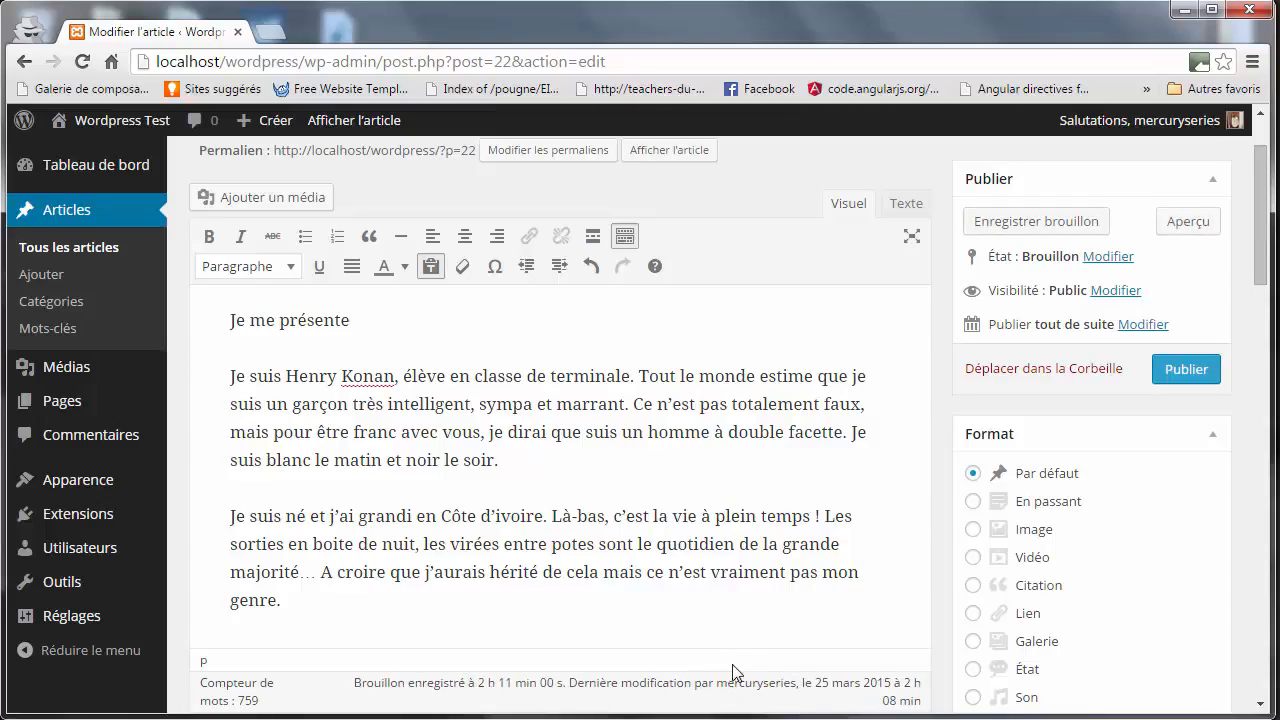
Add the test word "dkfklfl" after "Je me présente" and delete it again
text(dkfkfl)
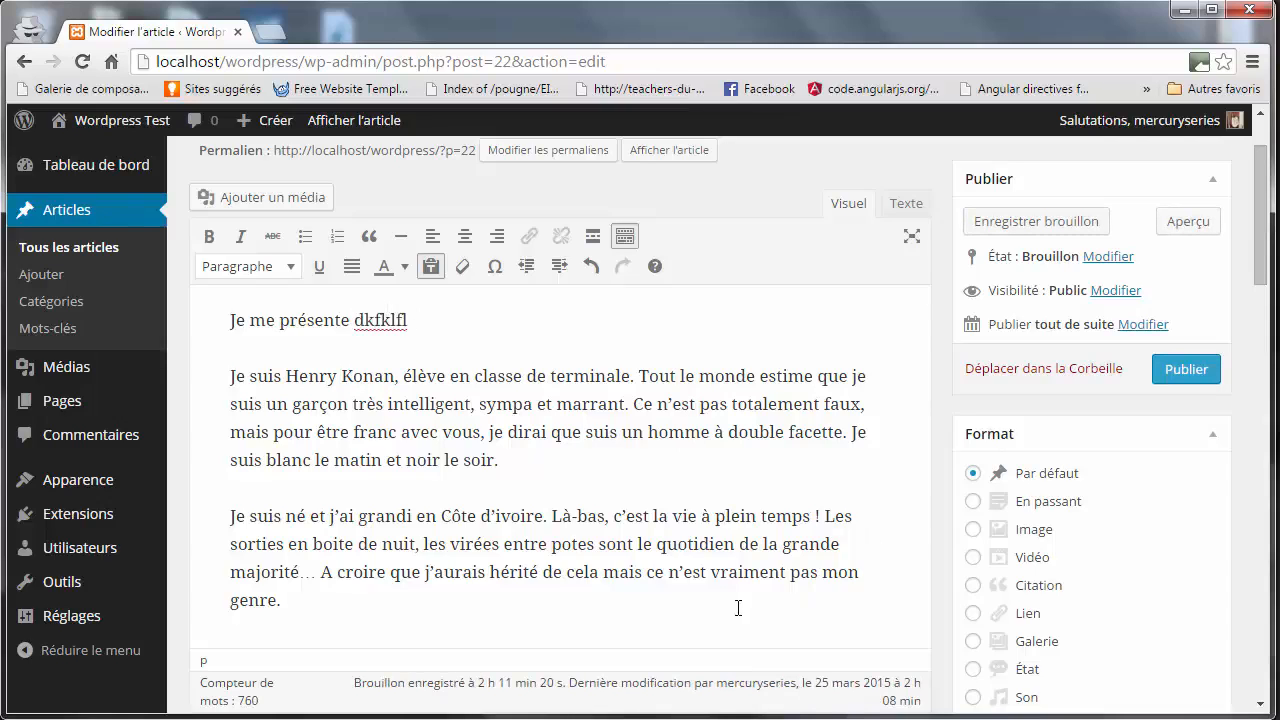
double_click(368, 320)
key(BackSpace)
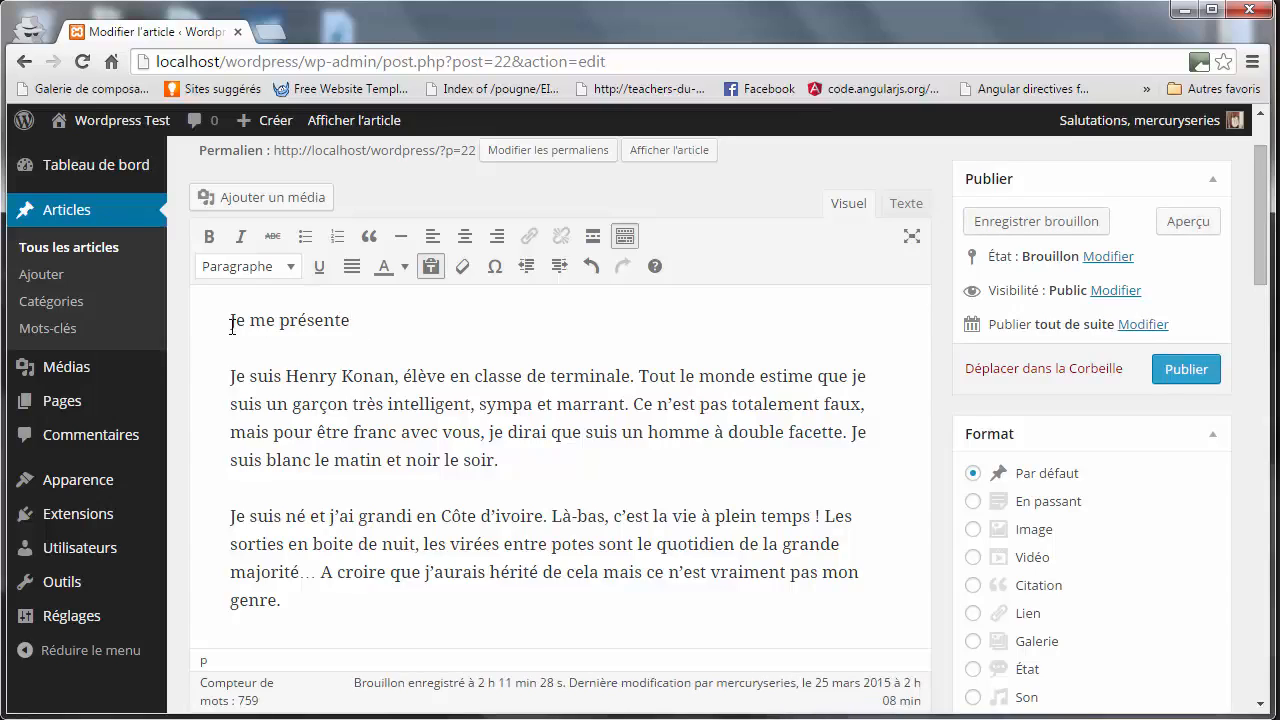
drag(232, 323, 371, 331)
click(371, 331)
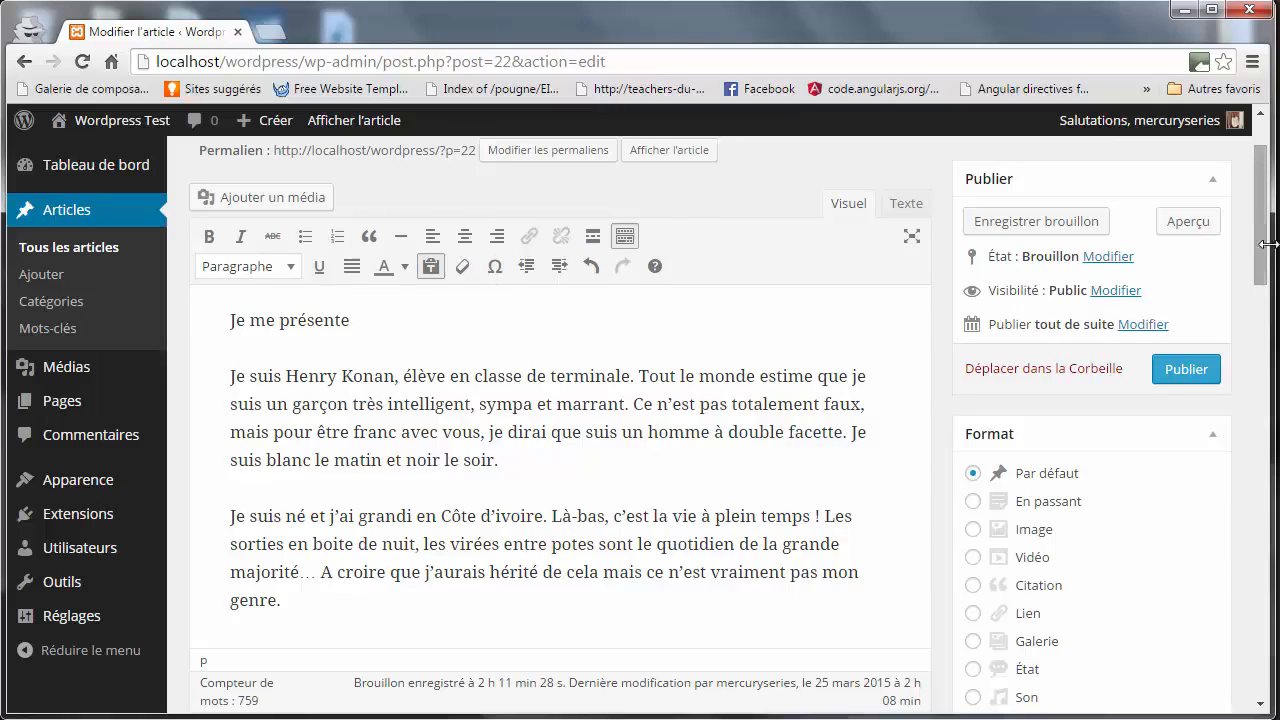
Try out repositioning the Publier and Format boxes on the article editing page
drag(1262, 258, 1262, 210)
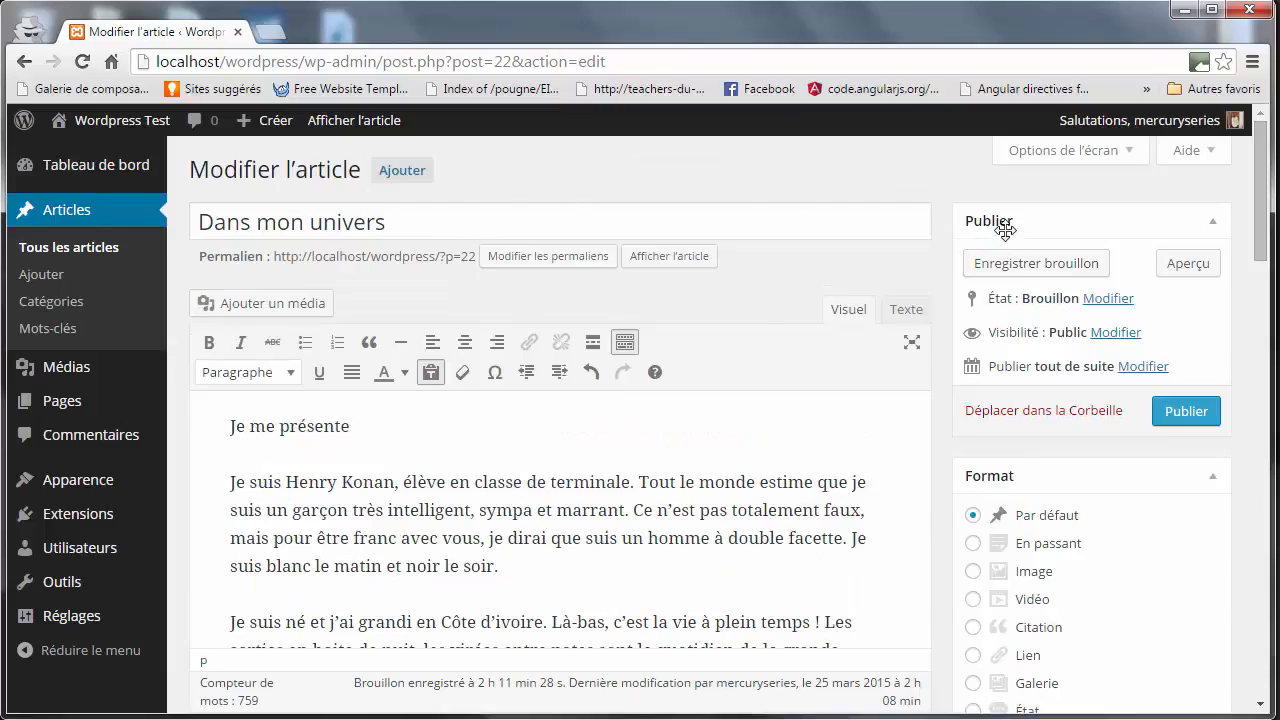
drag(1019, 228, 975, 205)
drag(995, 470, 931, 423)
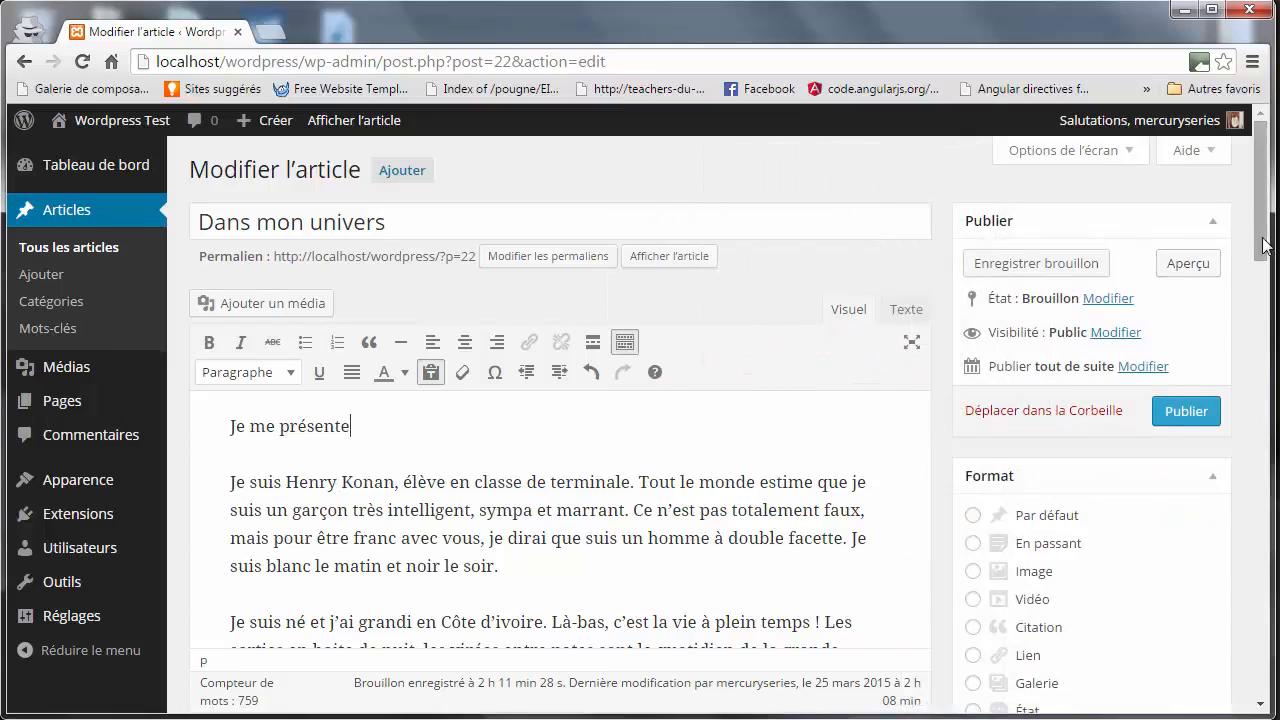
Hide the Format box through the article page's screen options, show it again and close the options
drag(1264, 245, 1254, 162)
click(1104, 149)
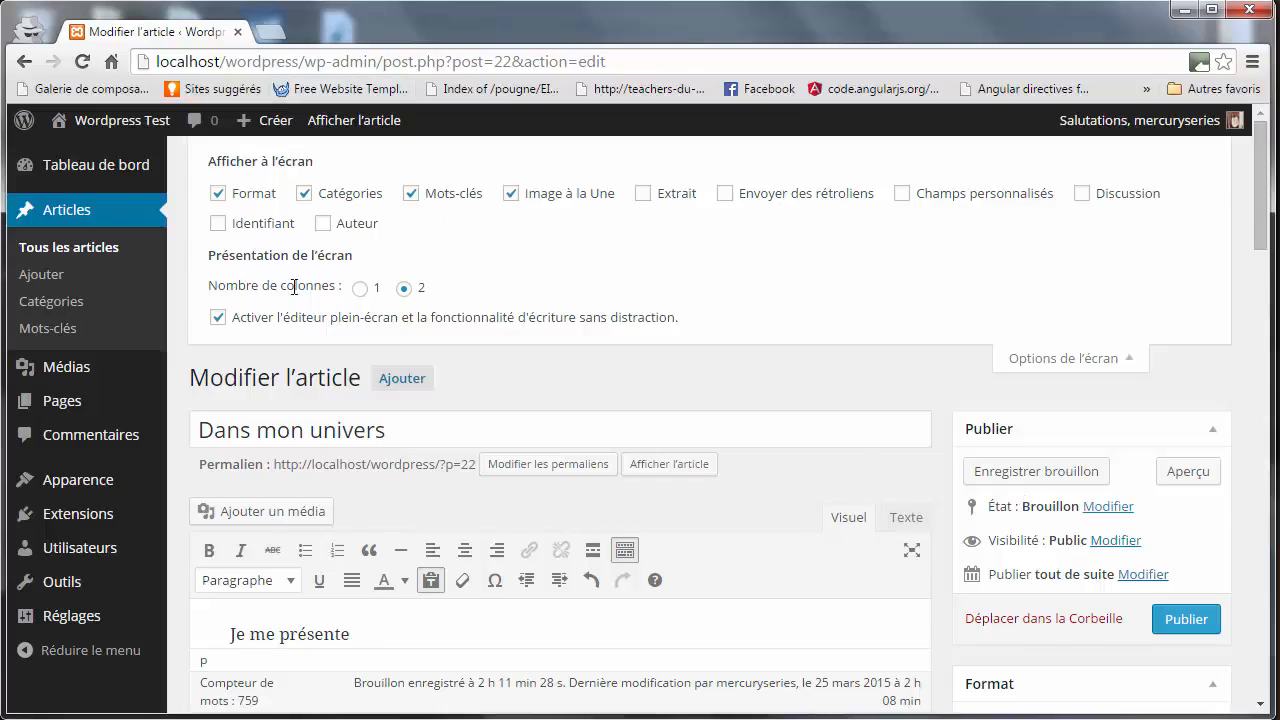
click(218, 196)
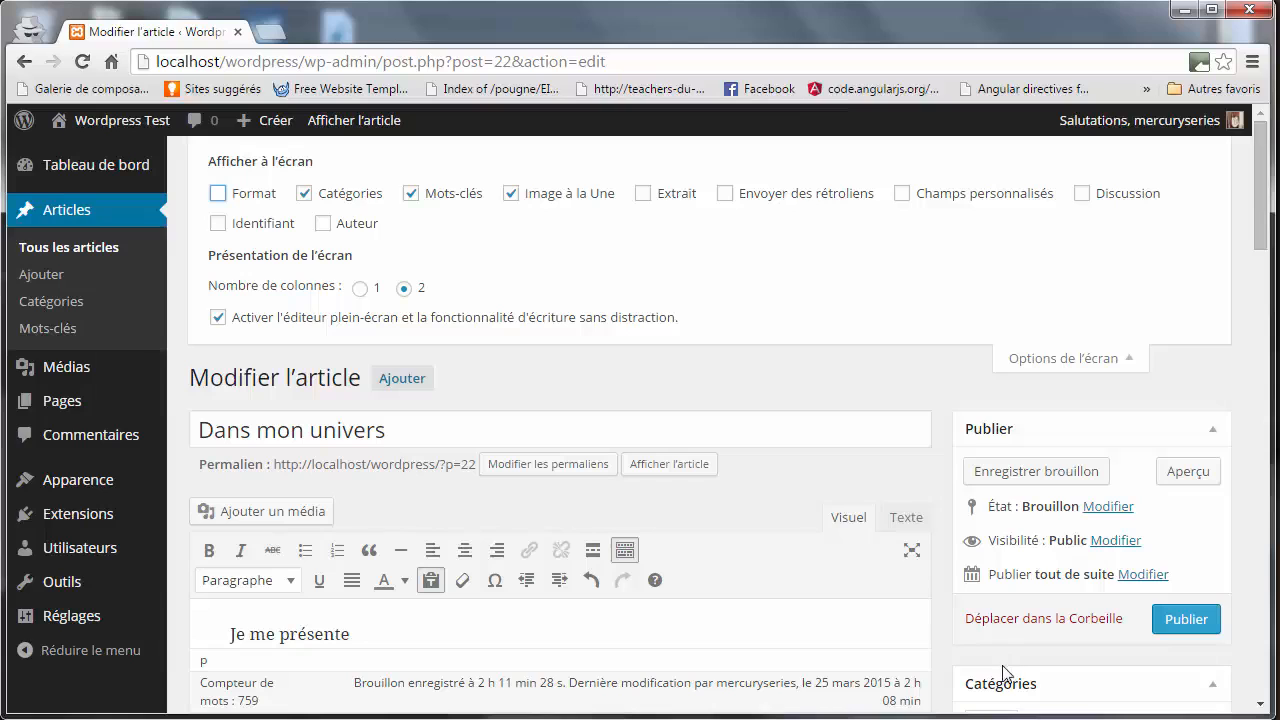
click(218, 195)
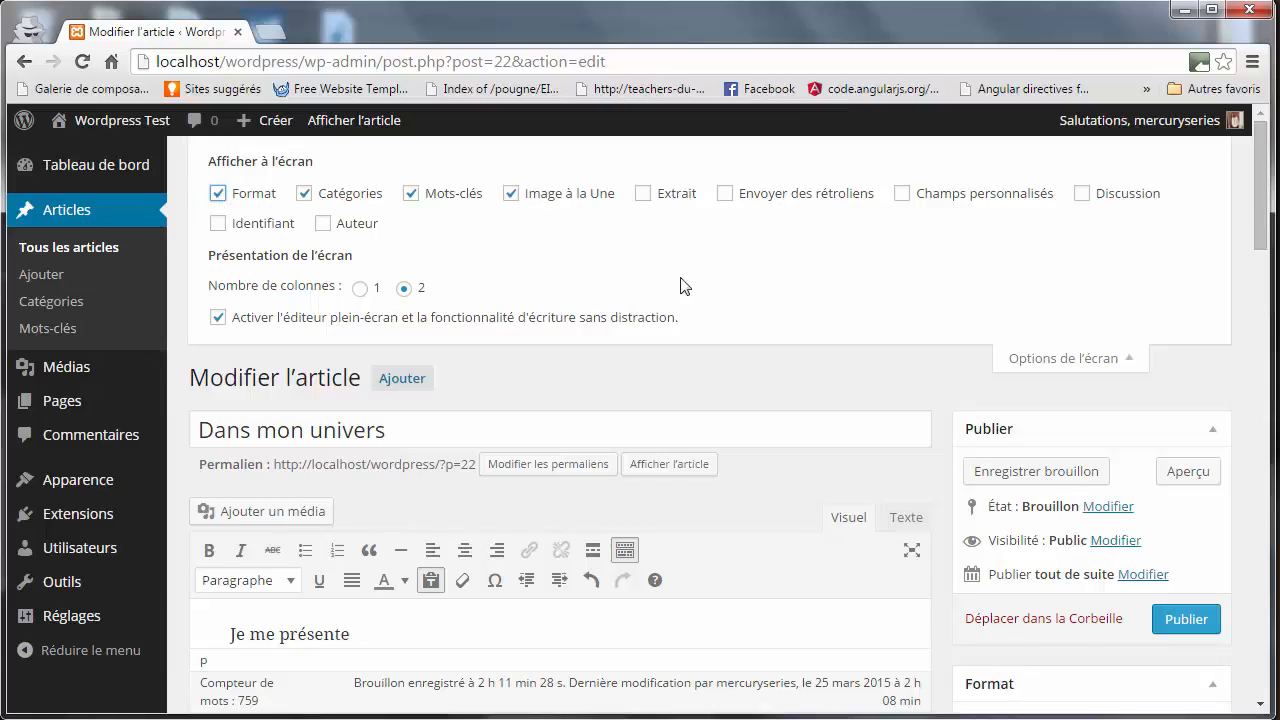
click(1089, 357)
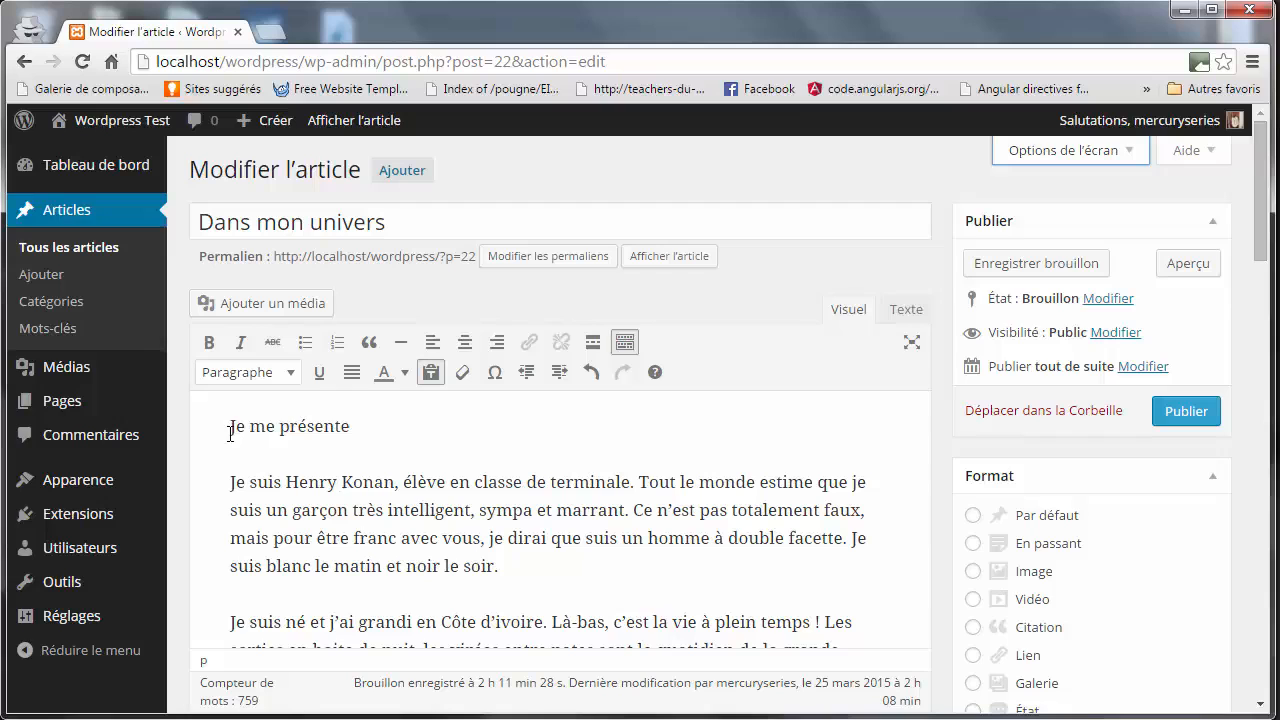
Compare the article in the editor's Texte and Visuel modes, and try the distraction-free writing mode on and off
drag(229, 425, 667, 622)
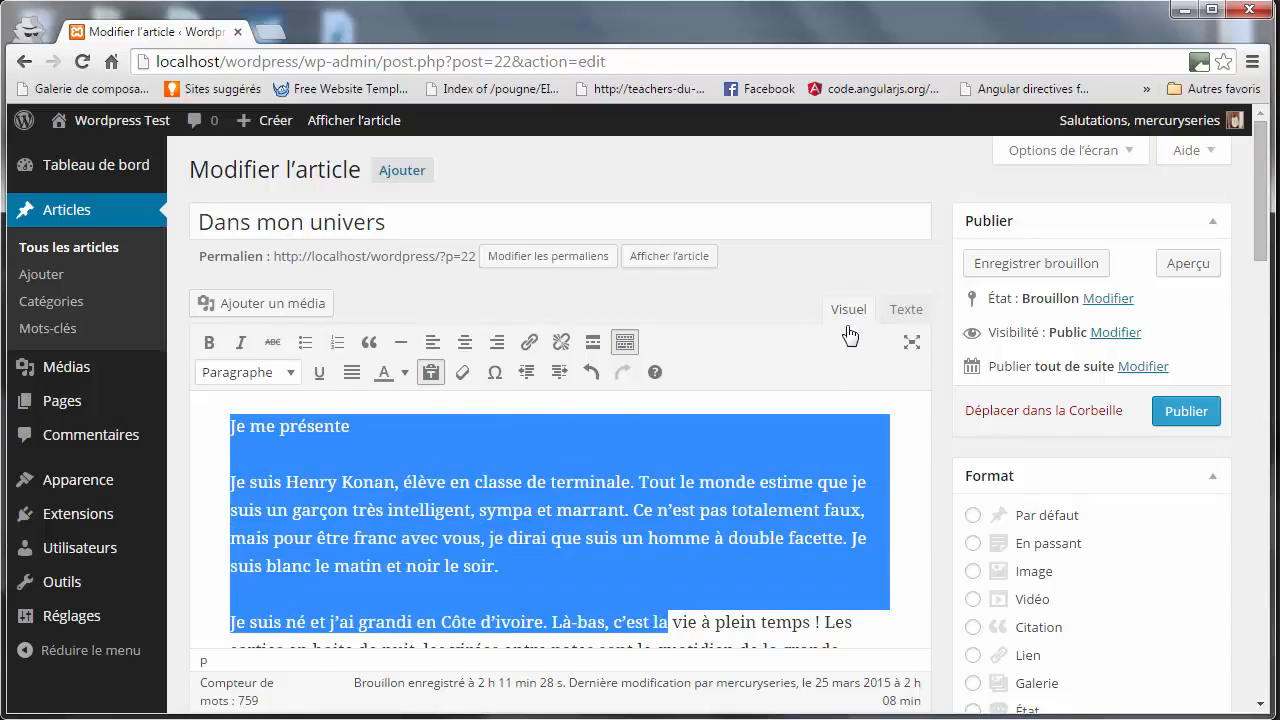
click(564, 554)
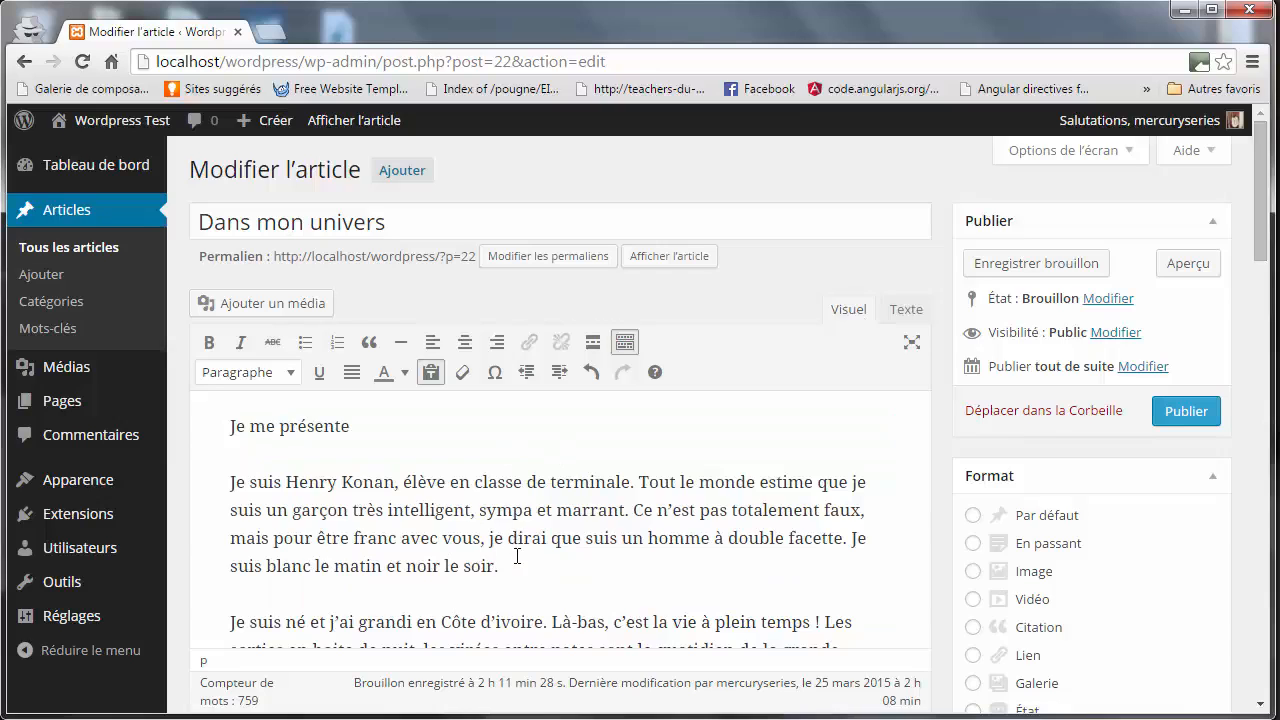
click(907, 314)
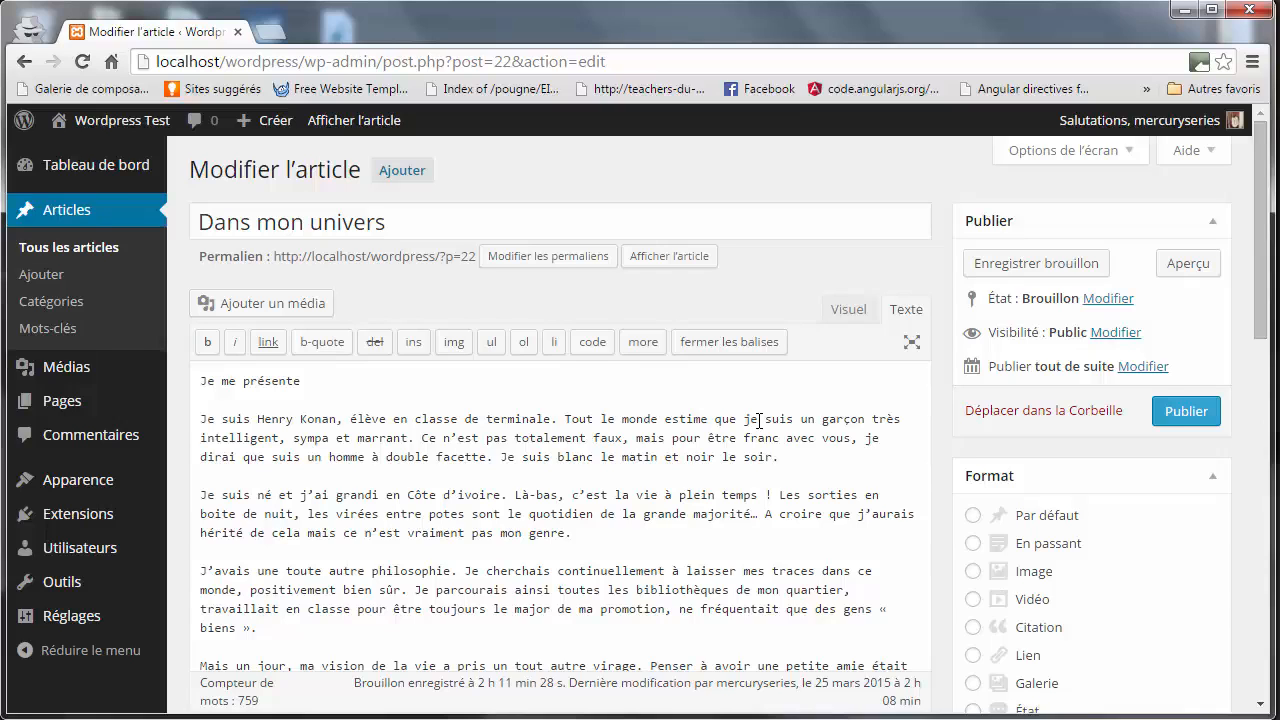
click(849, 310)
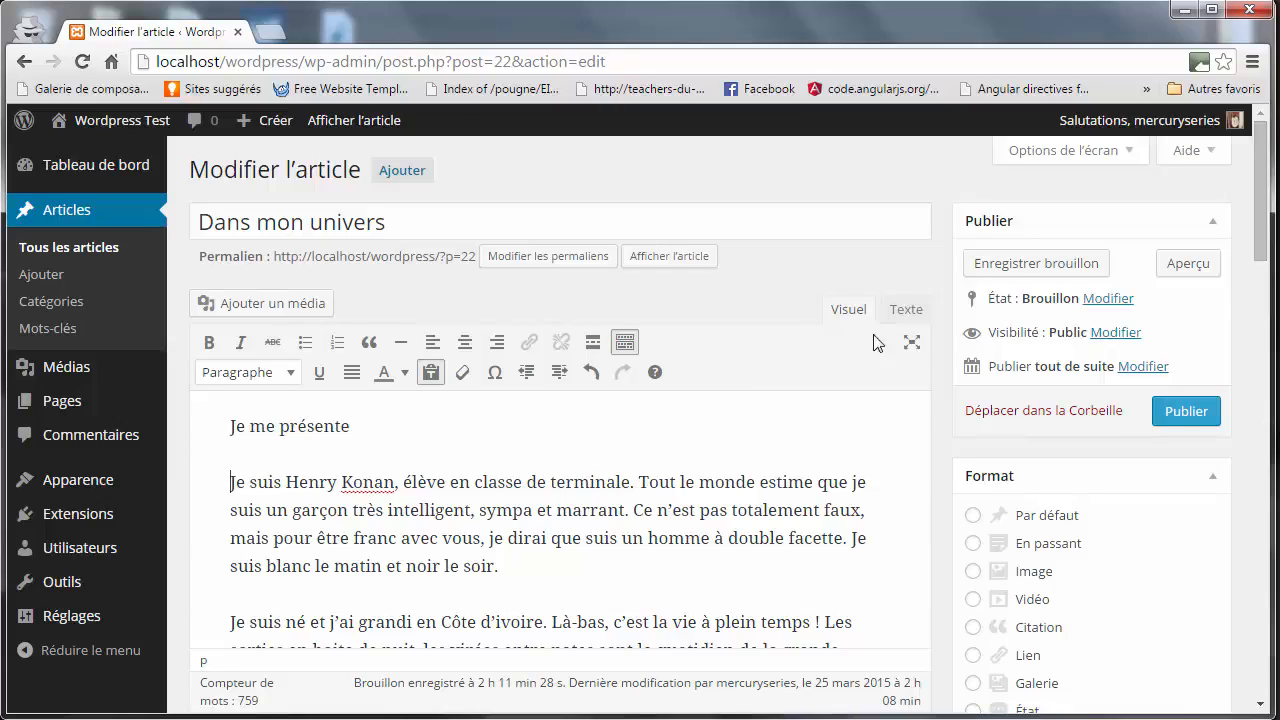
click(906, 310)
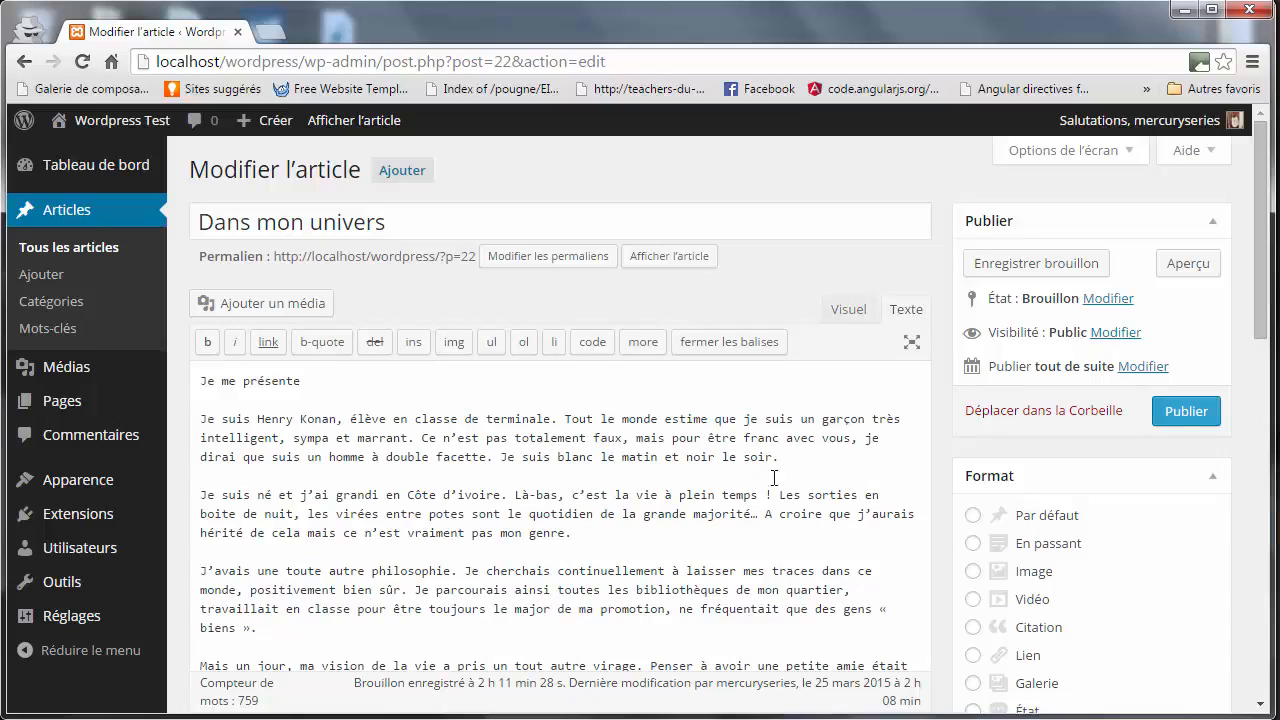
click(850, 312)
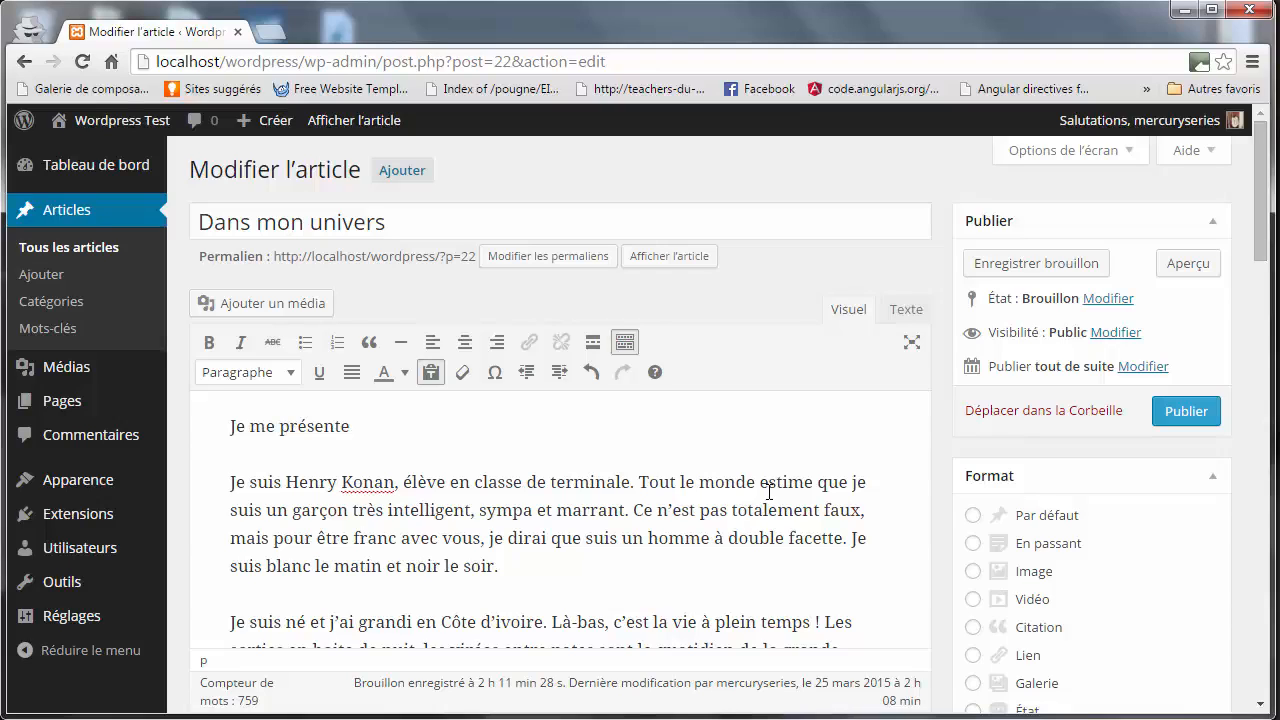
click(912, 345)
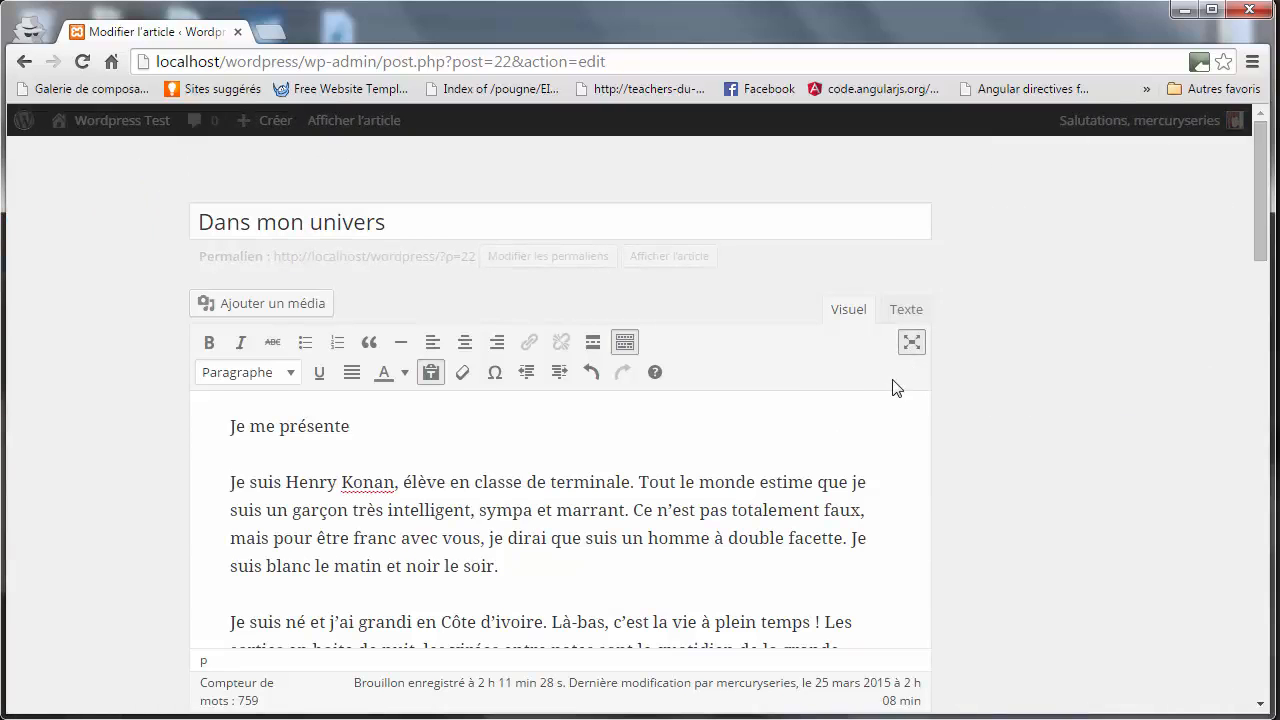
click(912, 345)
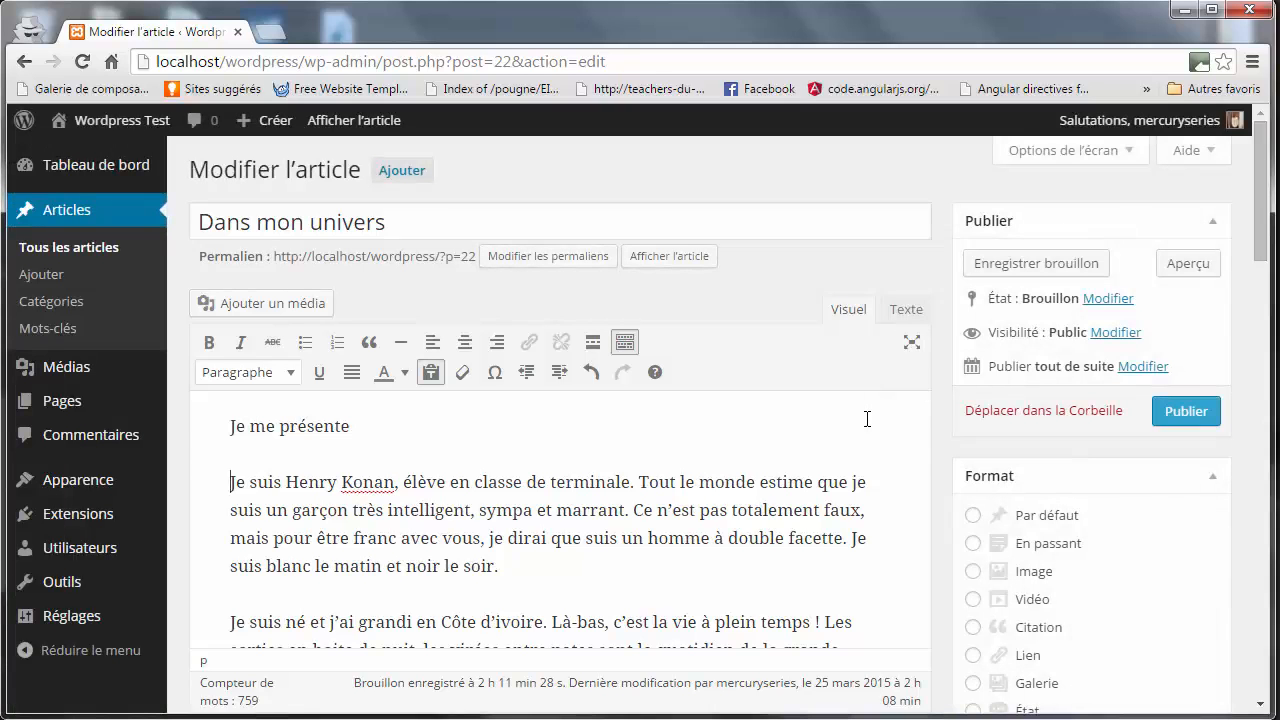
Save the article "Dans mon univers" as a draft and open its preview
click(1010, 274)
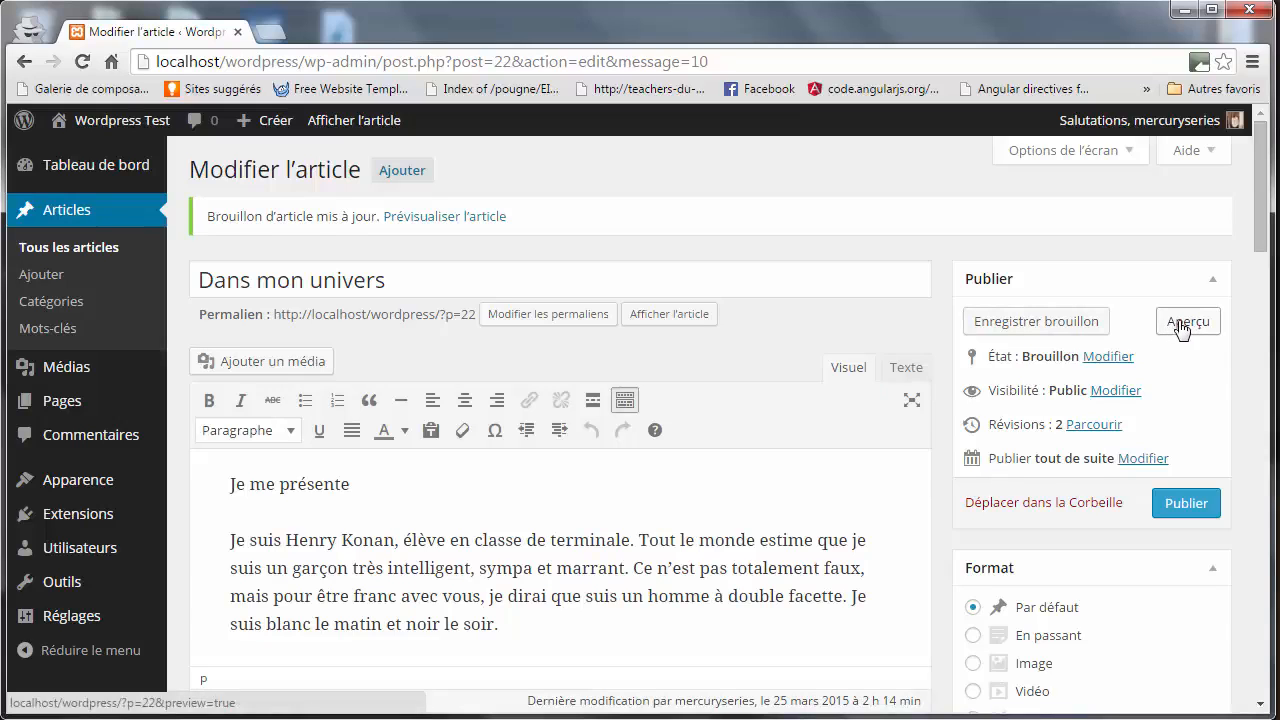
click(418, 226)
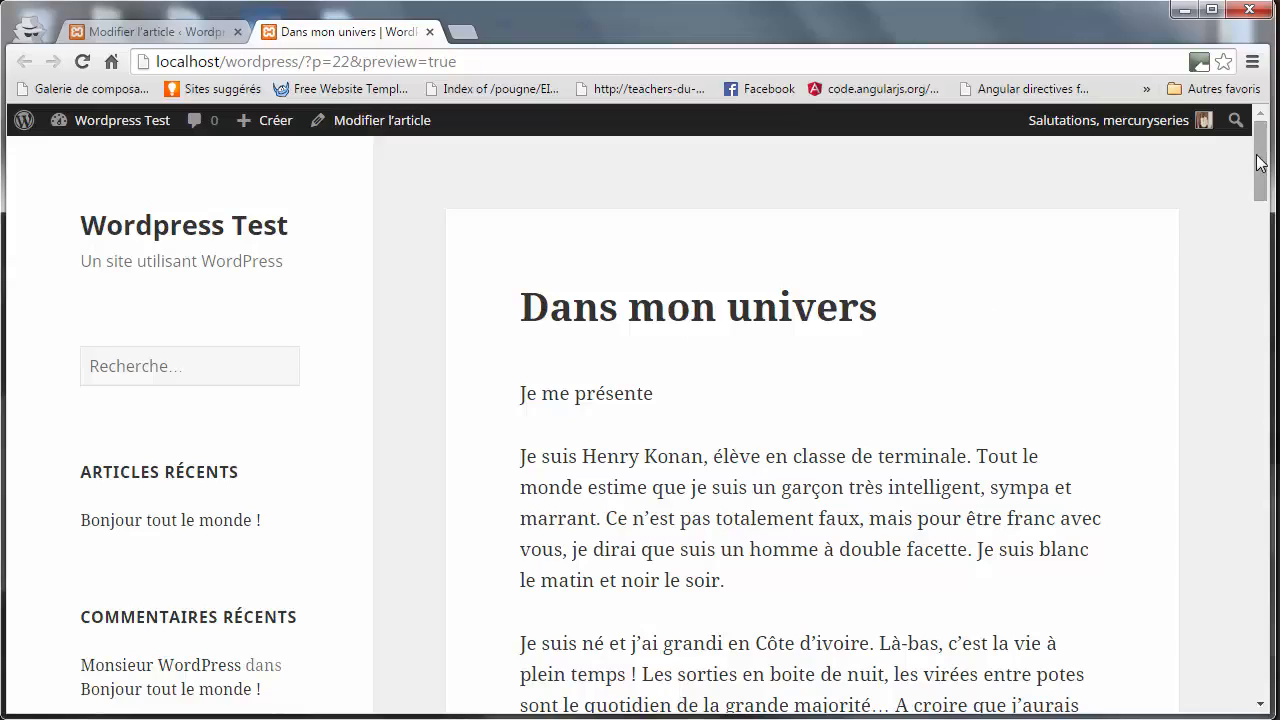
Look through the previewed article down to its end and reopen it for editing from the article's footer
drag(1260, 190, 1249, 591)
click(683, 426)
drag(1256, 597, 1272, 545)
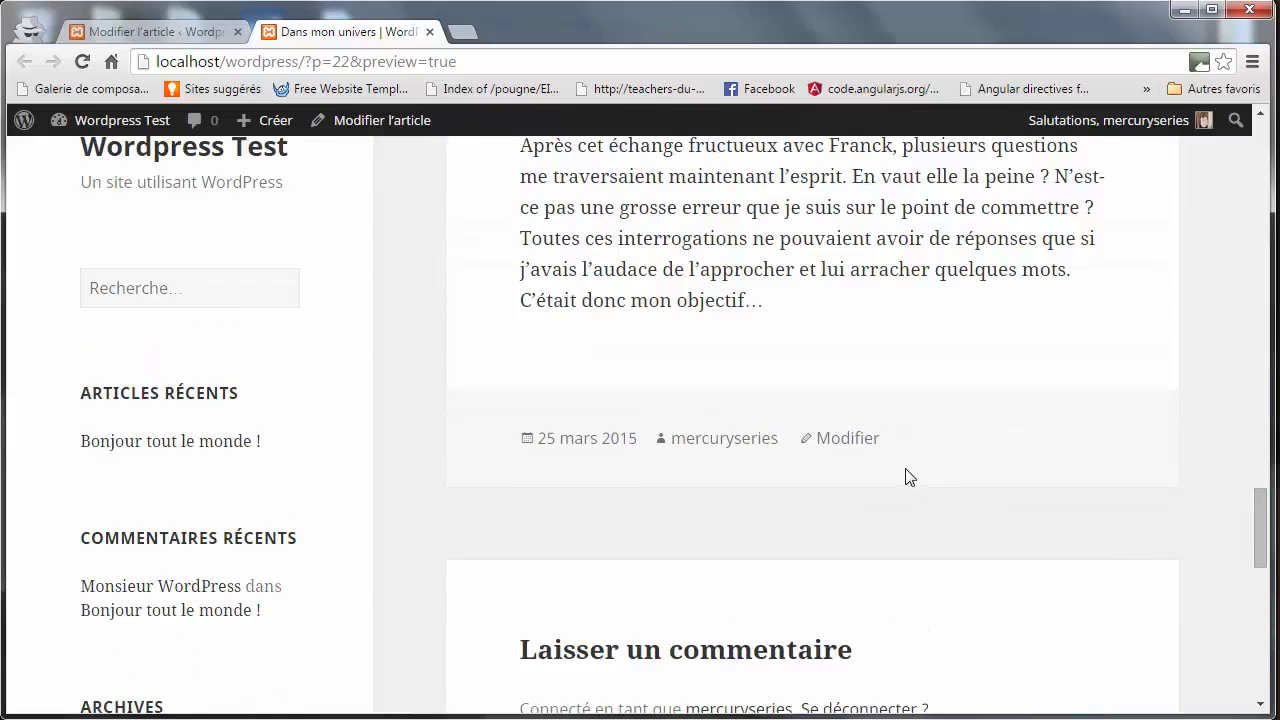
click(862, 452)
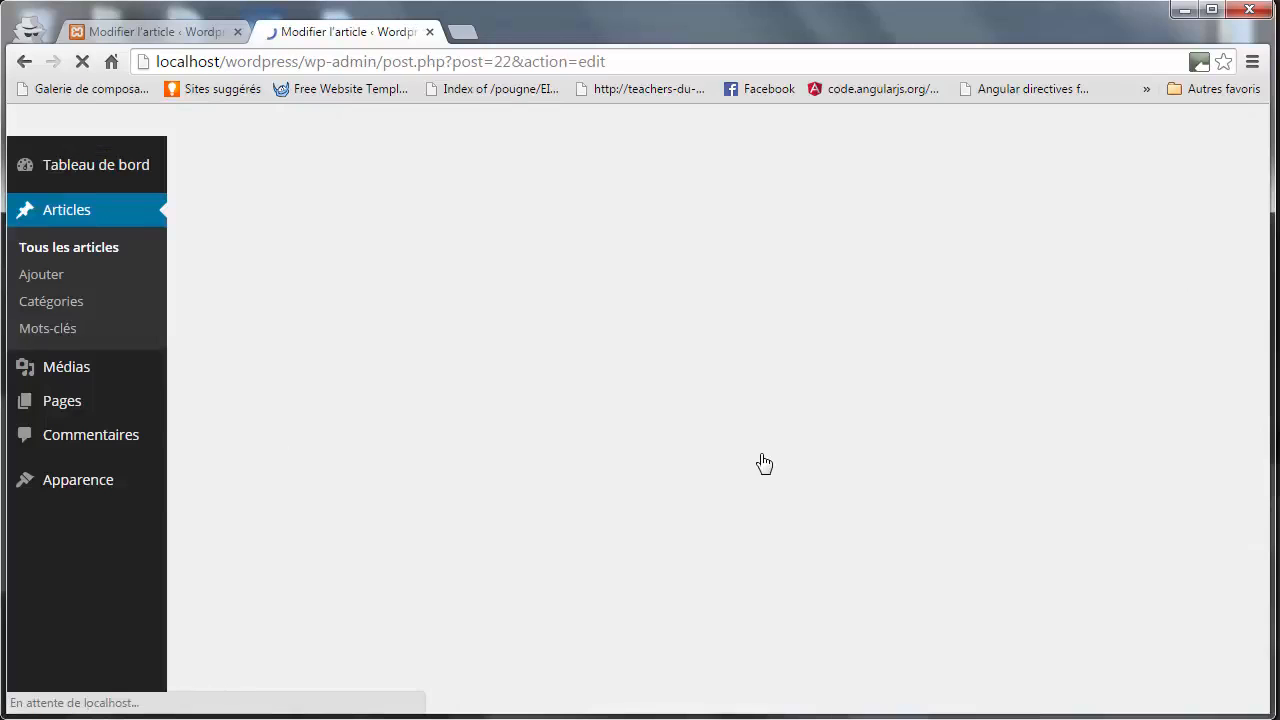